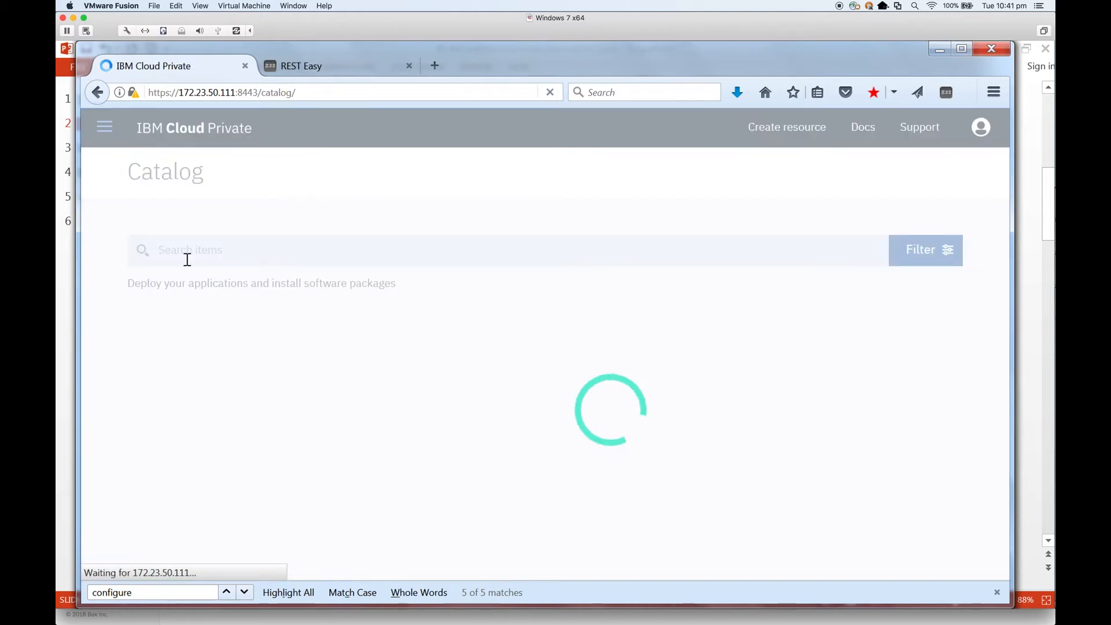
Step: Scroll through the Catalog's Helm chart tiles, such as ibm-cloudant-dev, and return to the top
scroll(435, 387, down, 20)
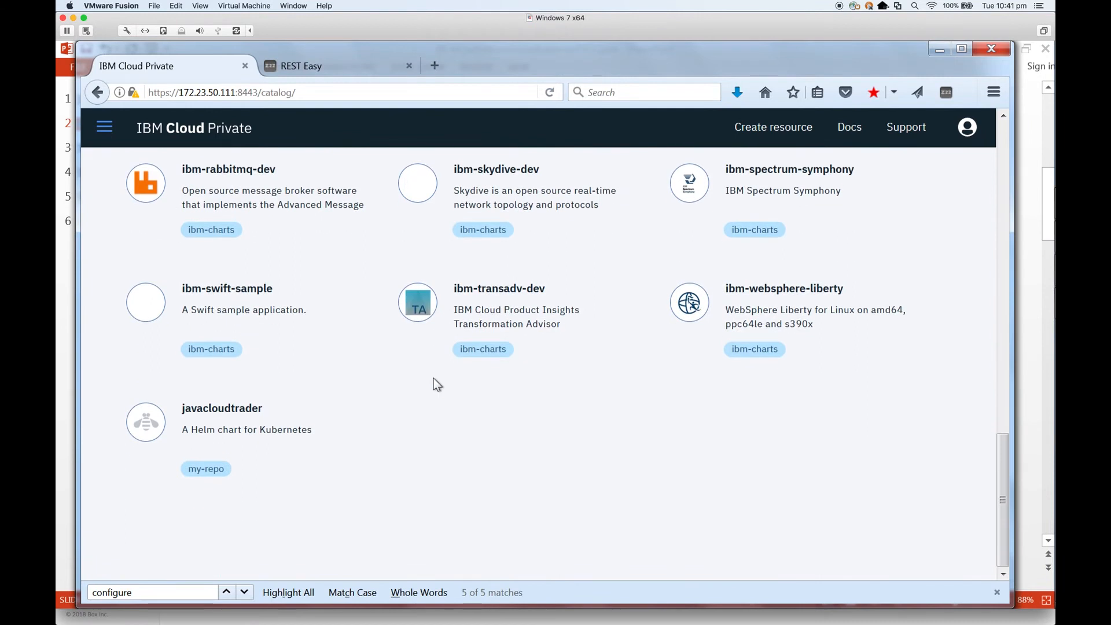
scroll(433, 379, up, 5)
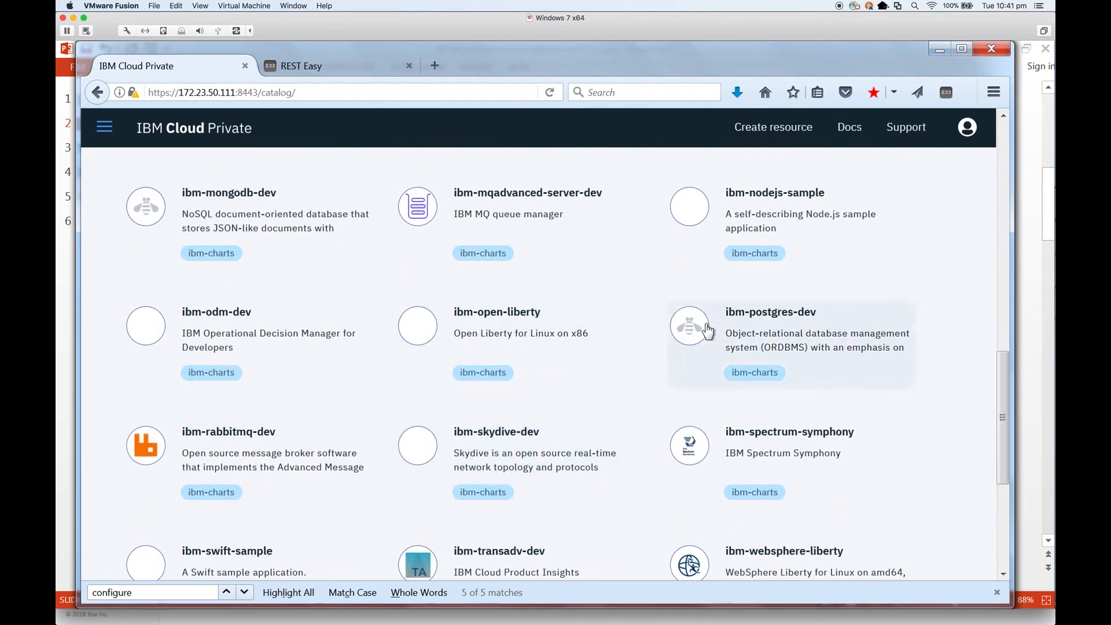
scroll(610, 320, up, 3)
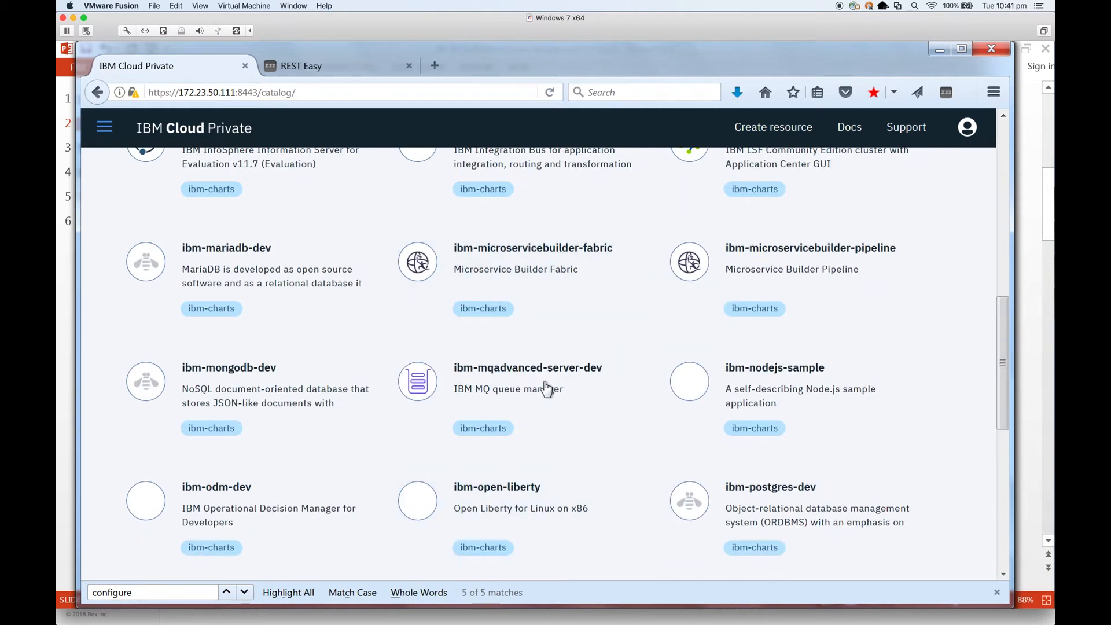
scroll(544, 391, up, 10)
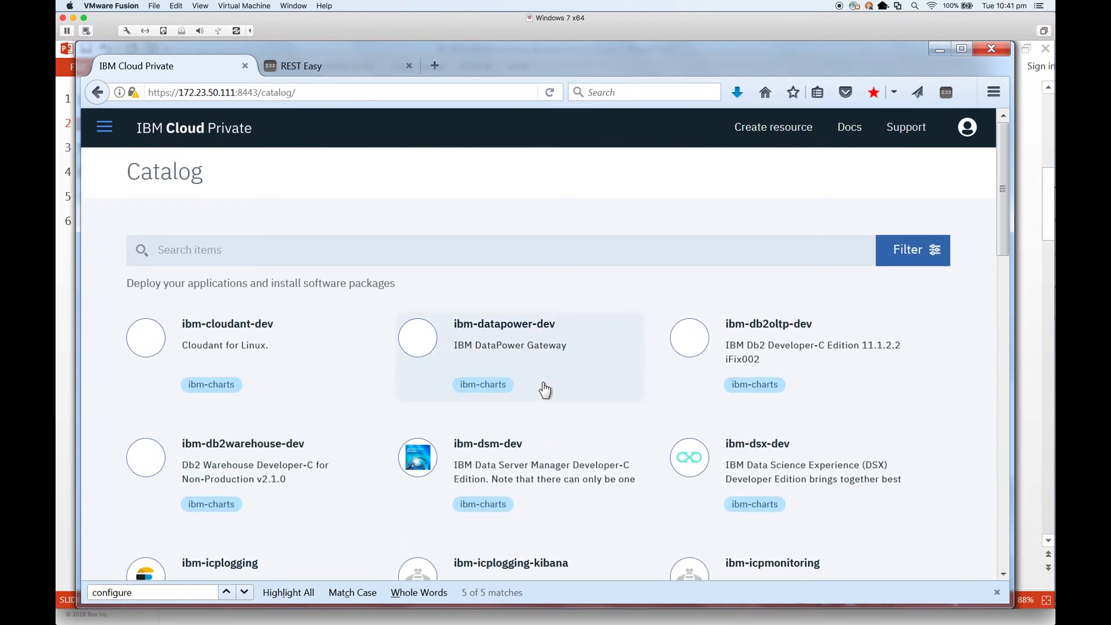
Step: Search the catalog for 'inte', review the ibm-integration-bus-dev chart details, and configure it
click(310, 244)
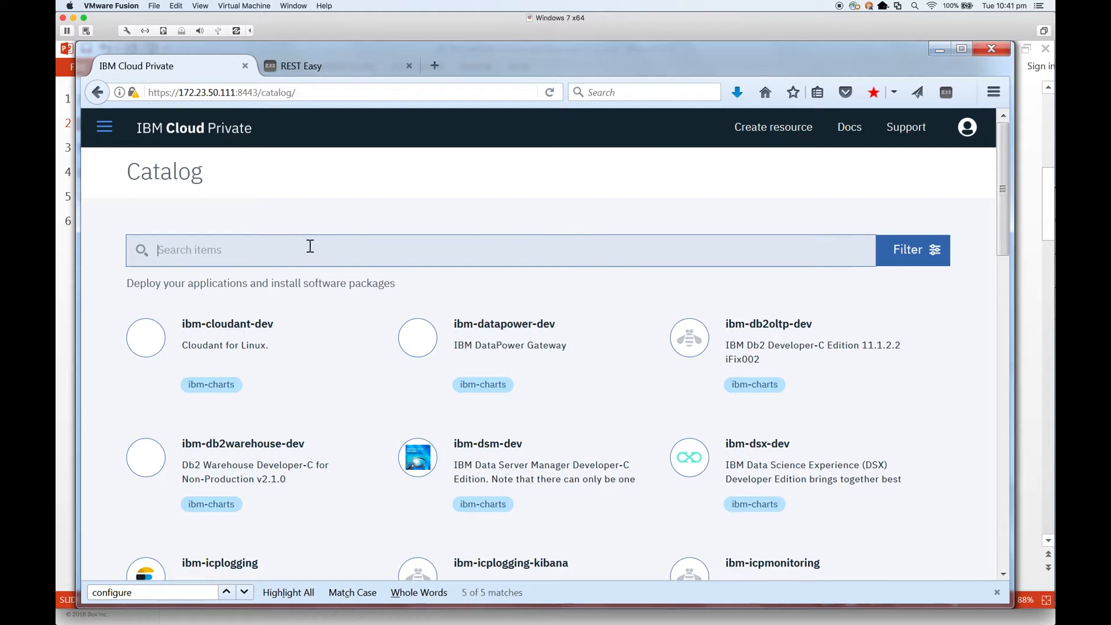
text(inte)
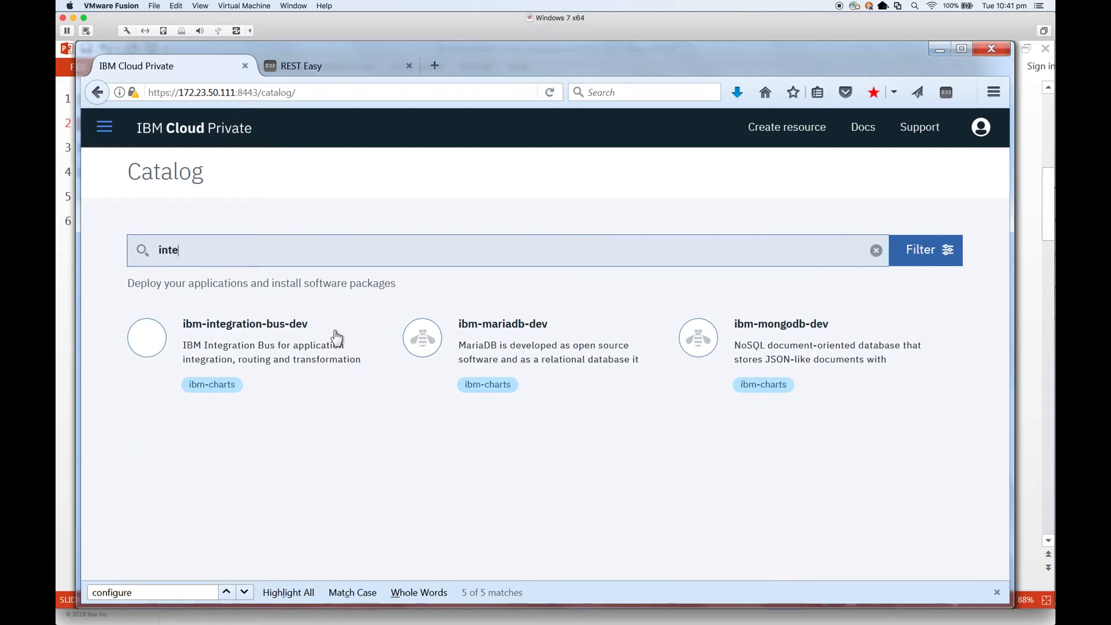
click(208, 354)
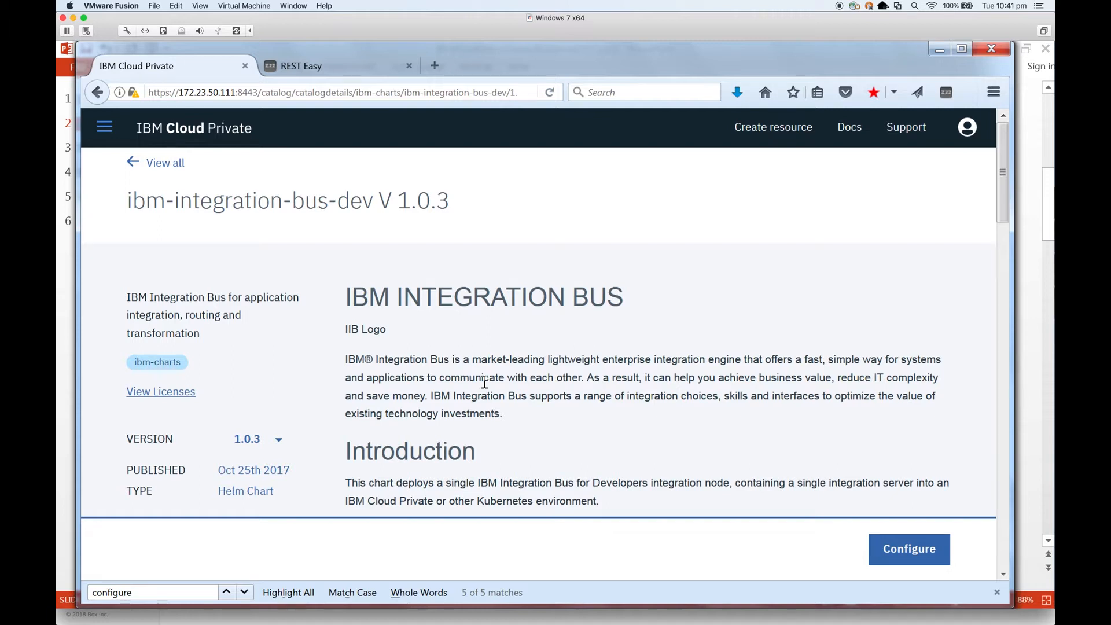
scroll(484, 383, down, 3)
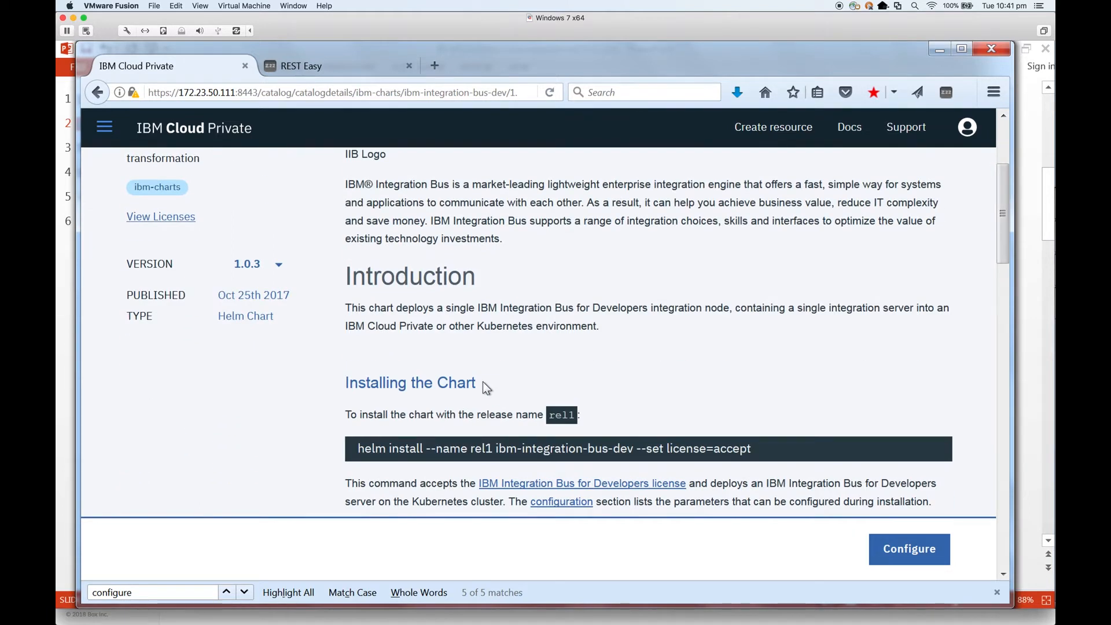
scroll(484, 385, down, 3)
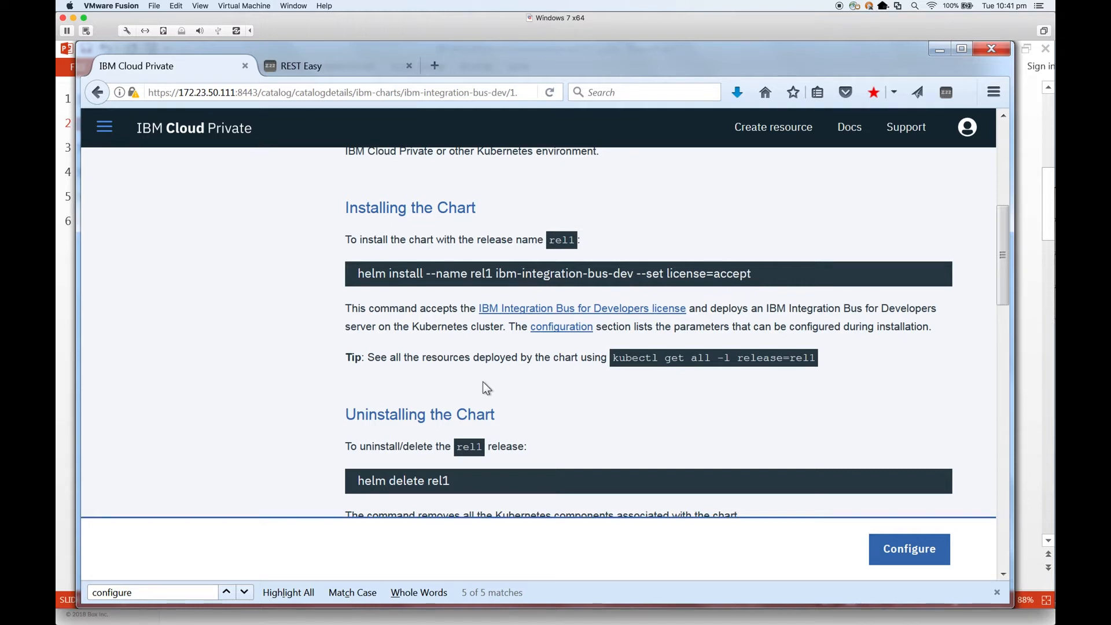
scroll(486, 388, up, 5)
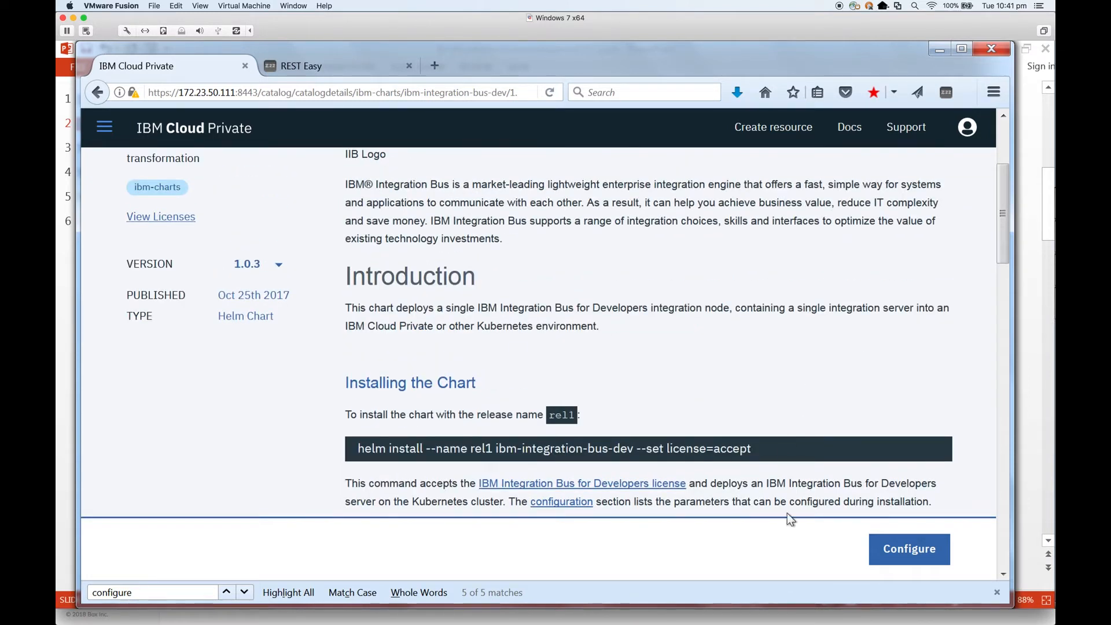
click(904, 552)
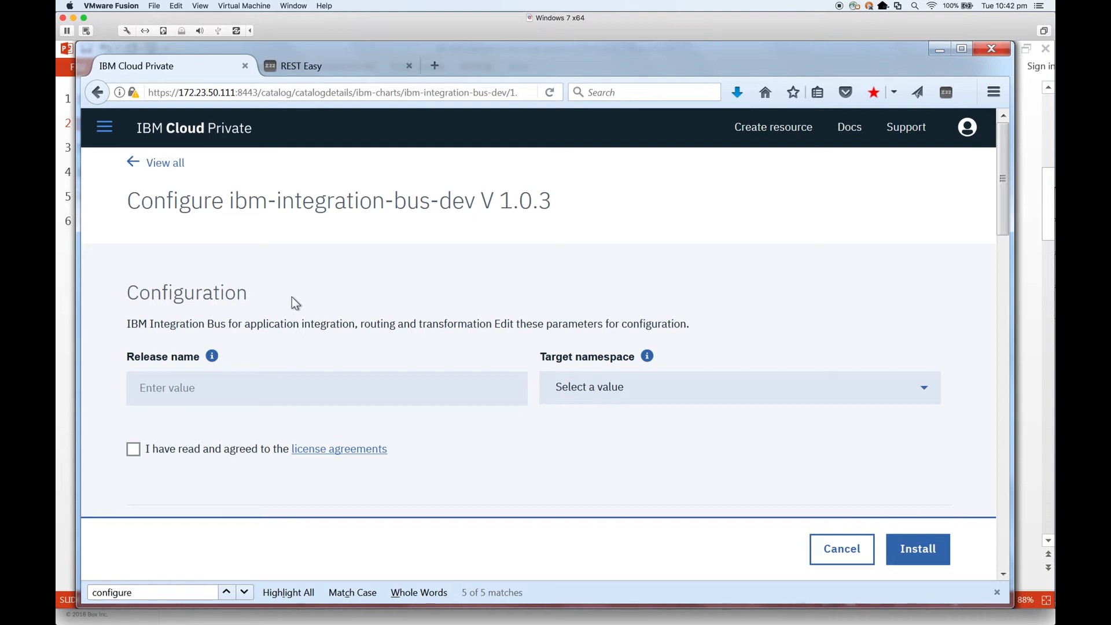
Step: Name the release iibda, target the default namespace, and accept the license agreements
click(247, 387)
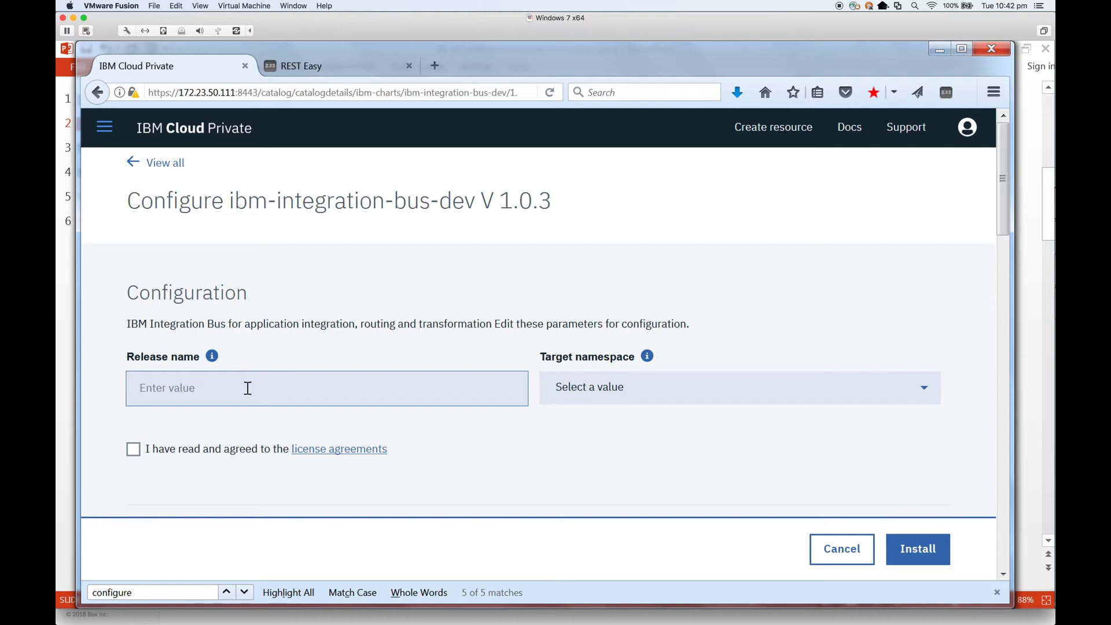
text(iibda)
click(591, 397)
click(591, 423)
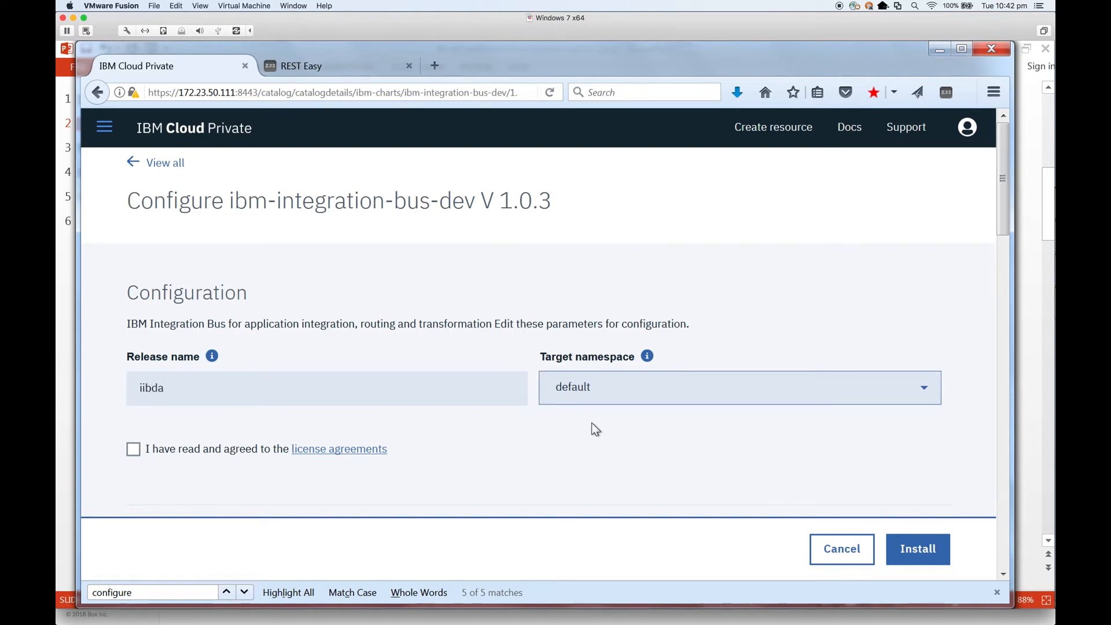
click(225, 456)
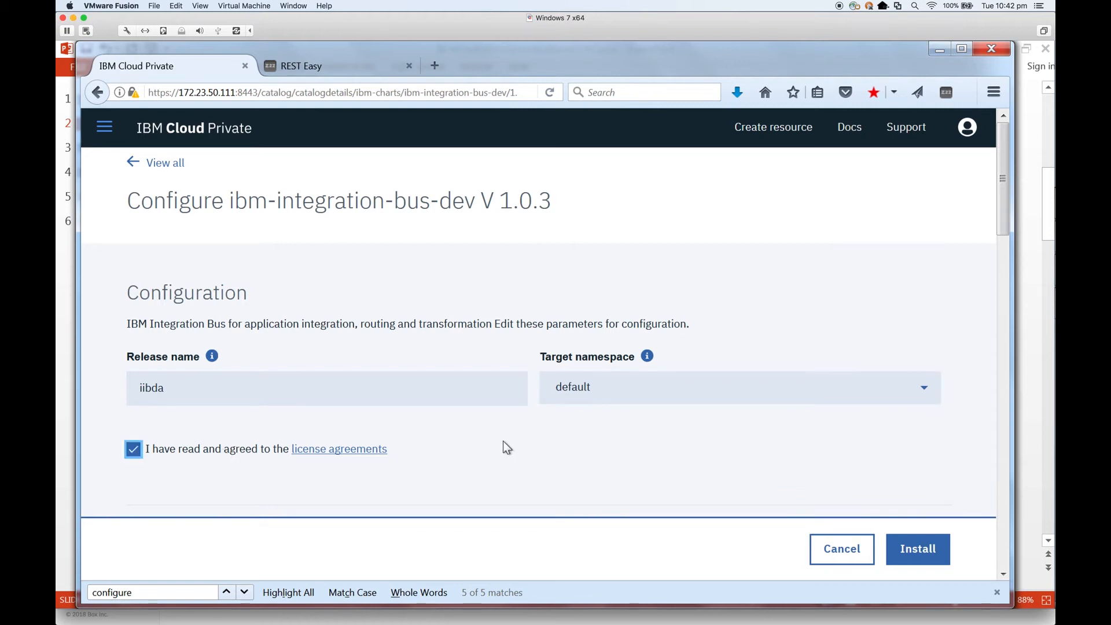
Step: Review the remaining parameters, including server name IIB_SERVER, and install the chart
scroll(503, 441, down, 5)
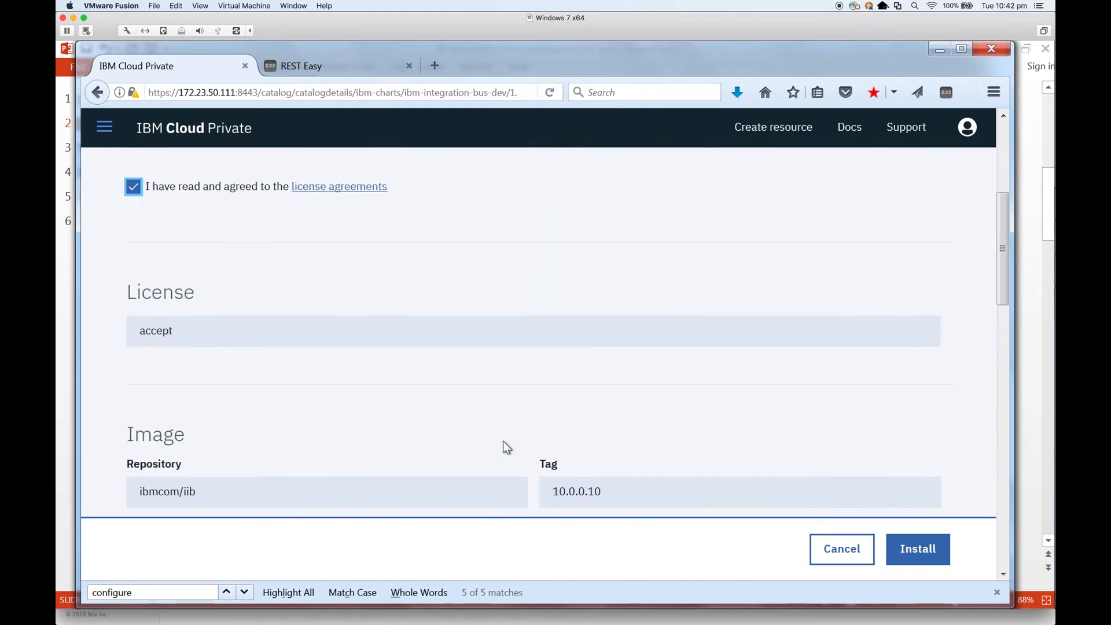
scroll(502, 441, down, 5)
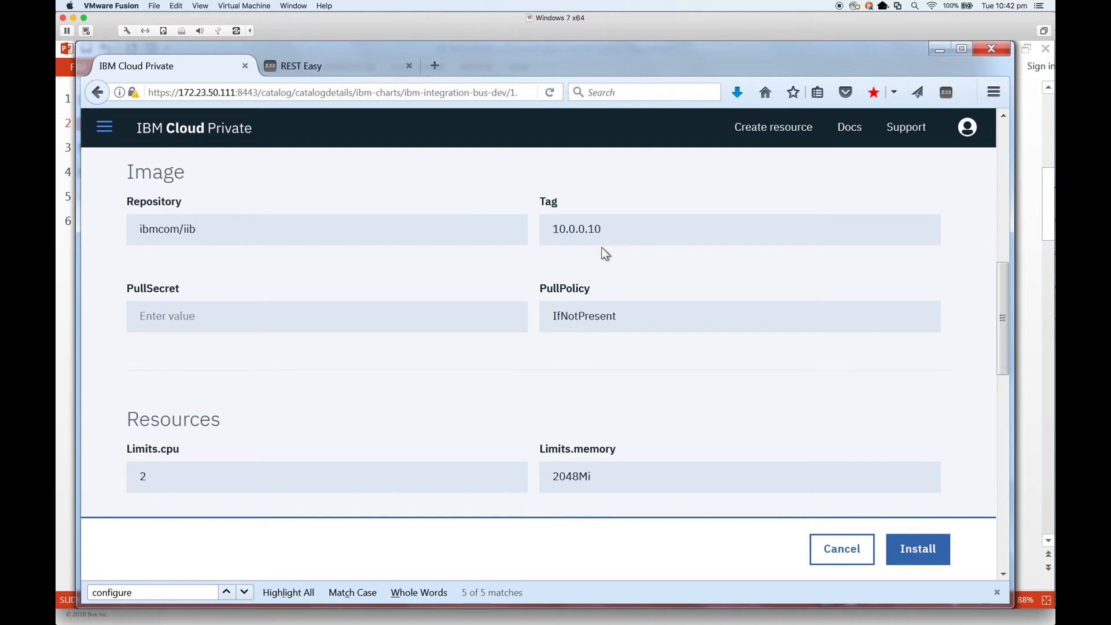
scroll(504, 376, down, 3)
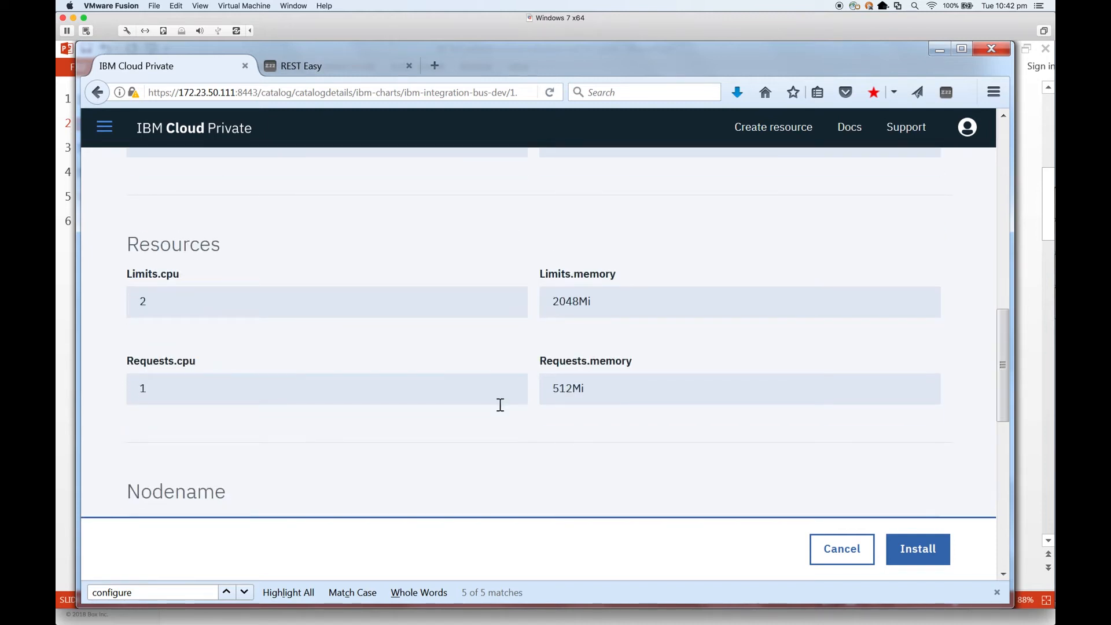
scroll(501, 405, down, 5)
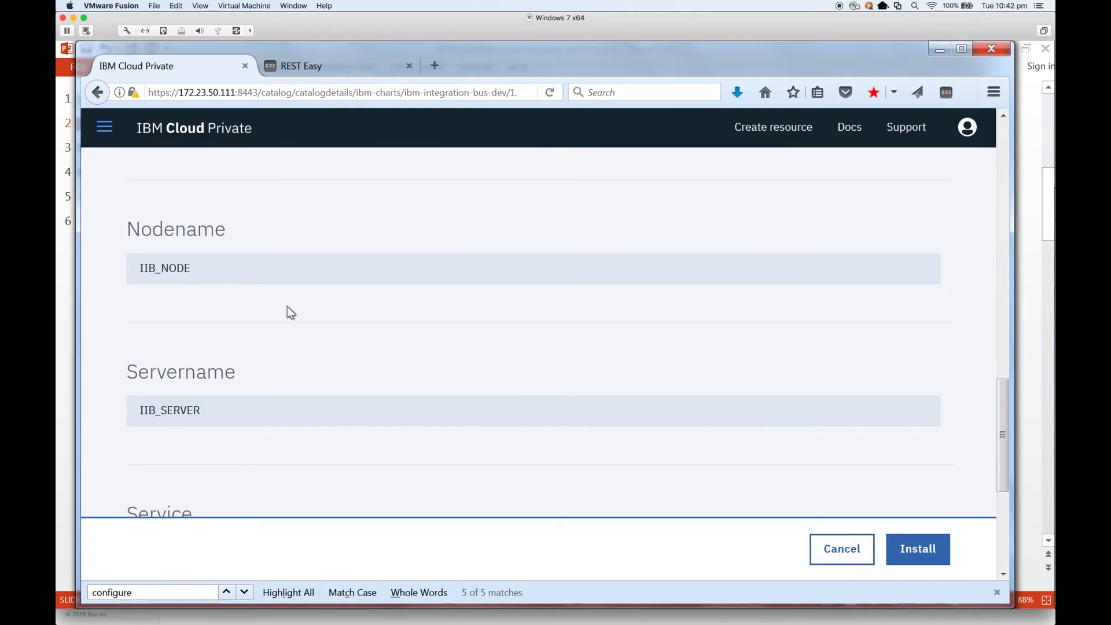
click(188, 410)
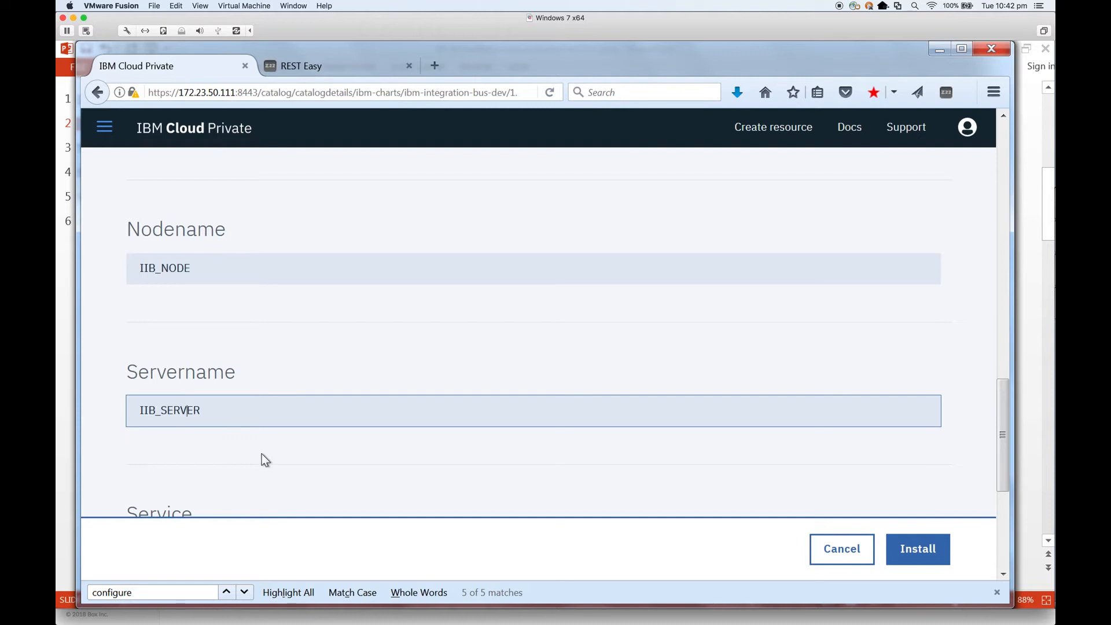
scroll(261, 454, down, 5)
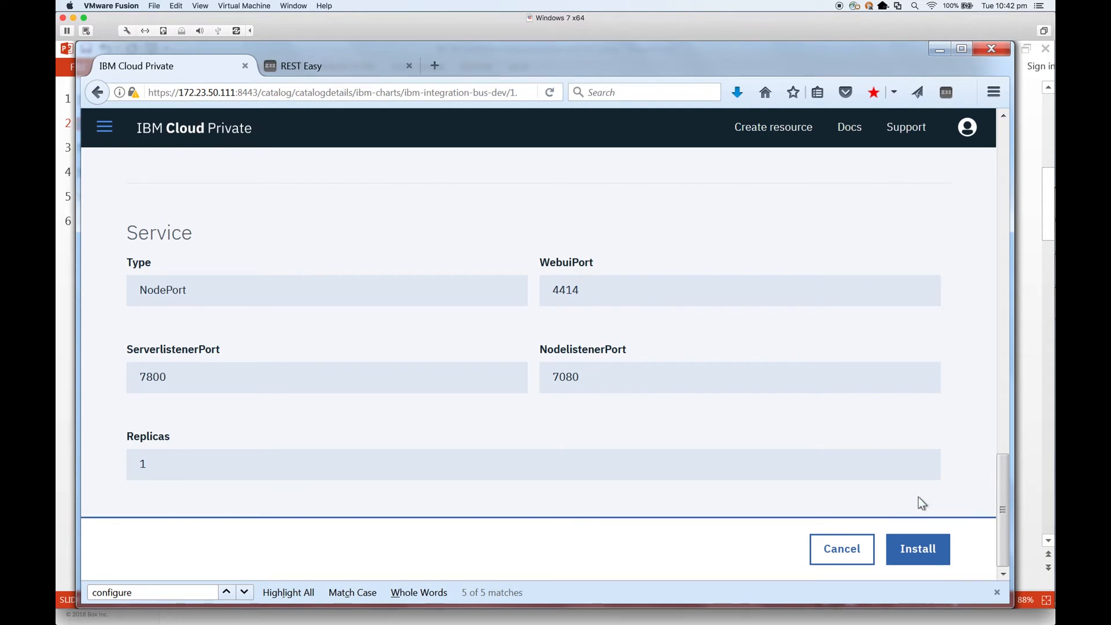
click(925, 545)
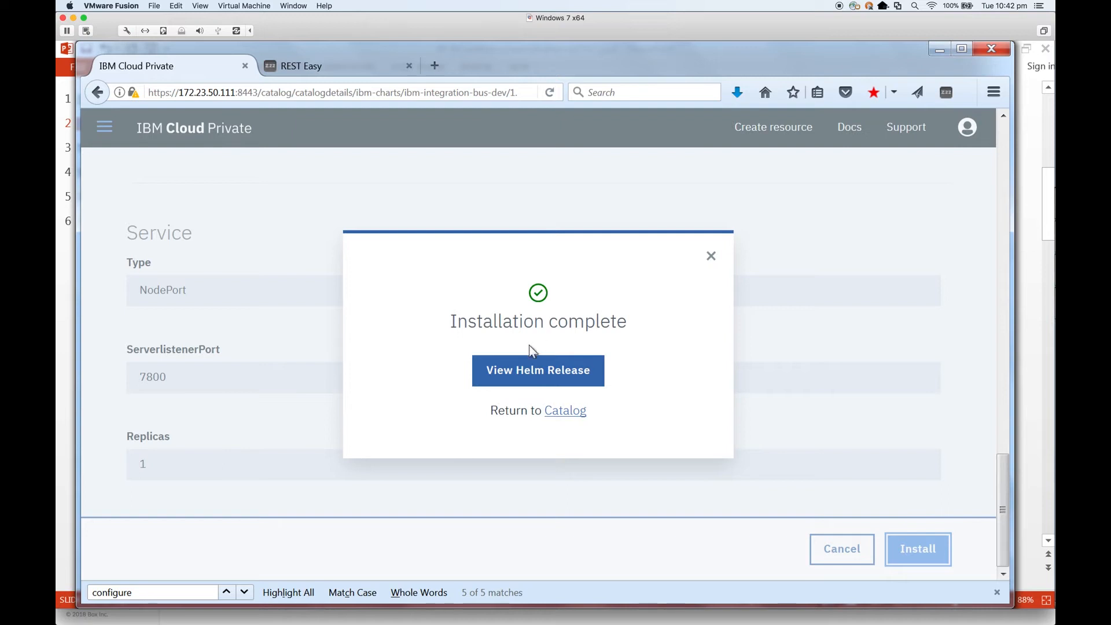
Step: Open the iibda Helm release and review its NodePort service, deployment and running pod
click(544, 374)
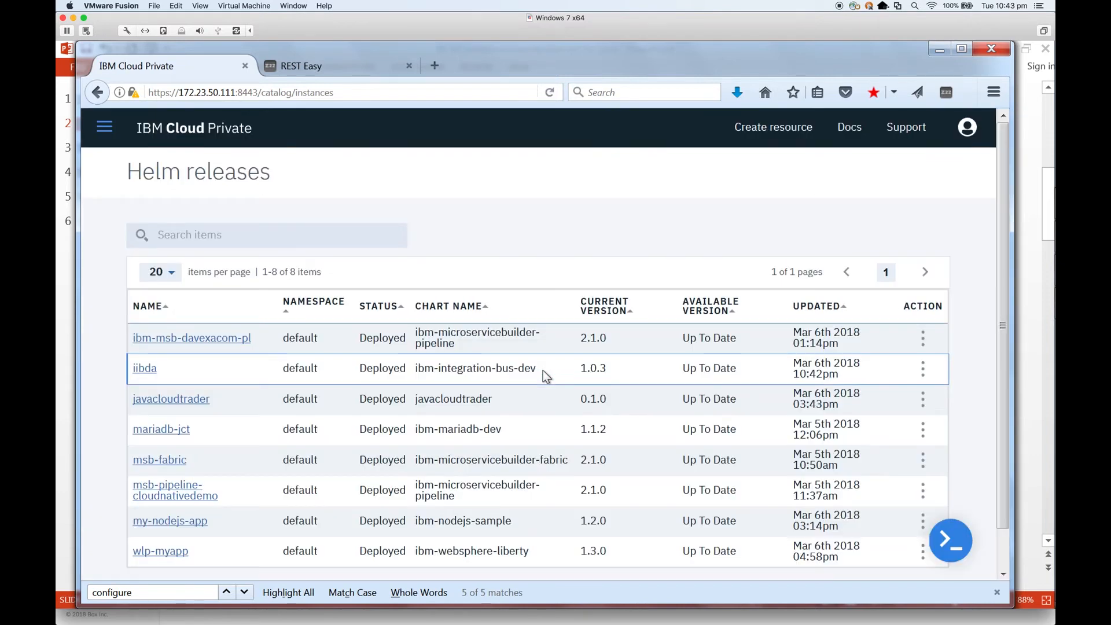
click(147, 376)
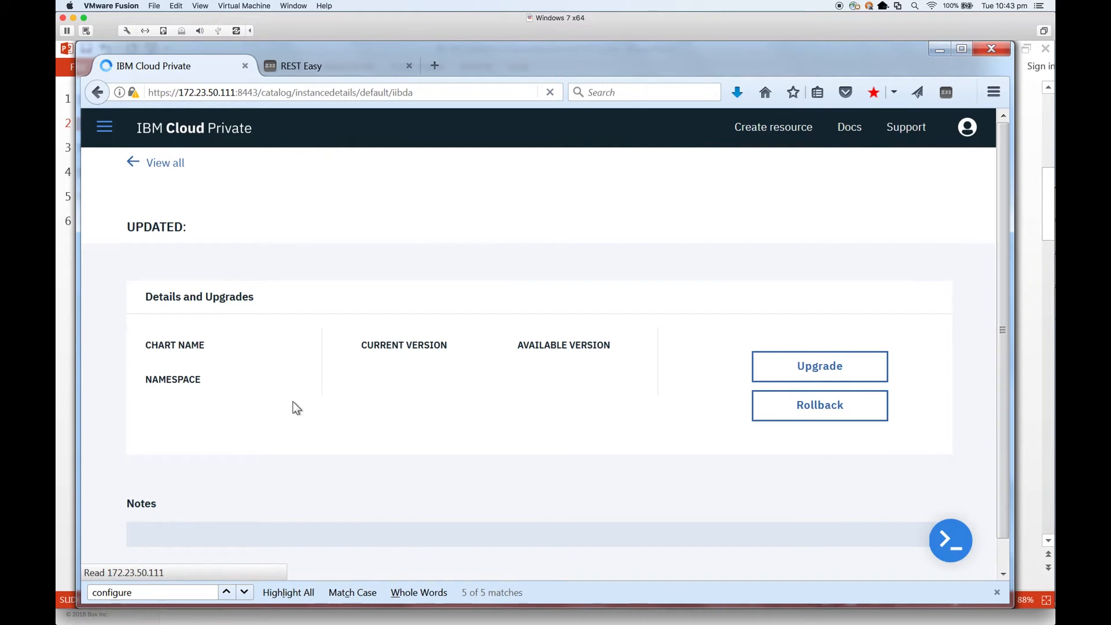
scroll(292, 402, down, 1)
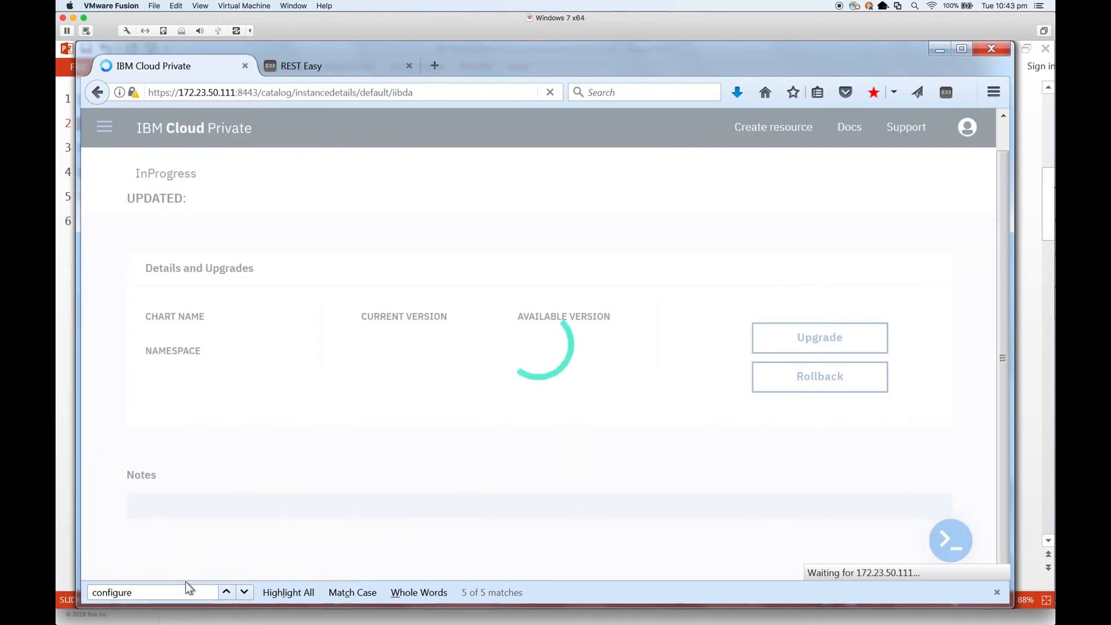
scroll(395, 449, down, 3)
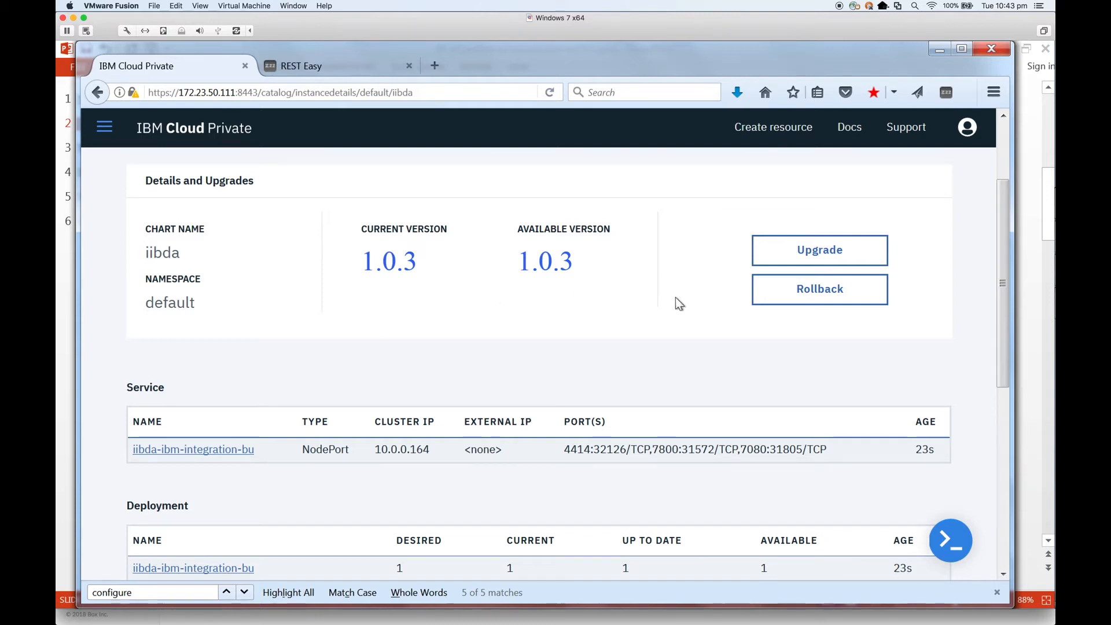
scroll(675, 298, down, 5)
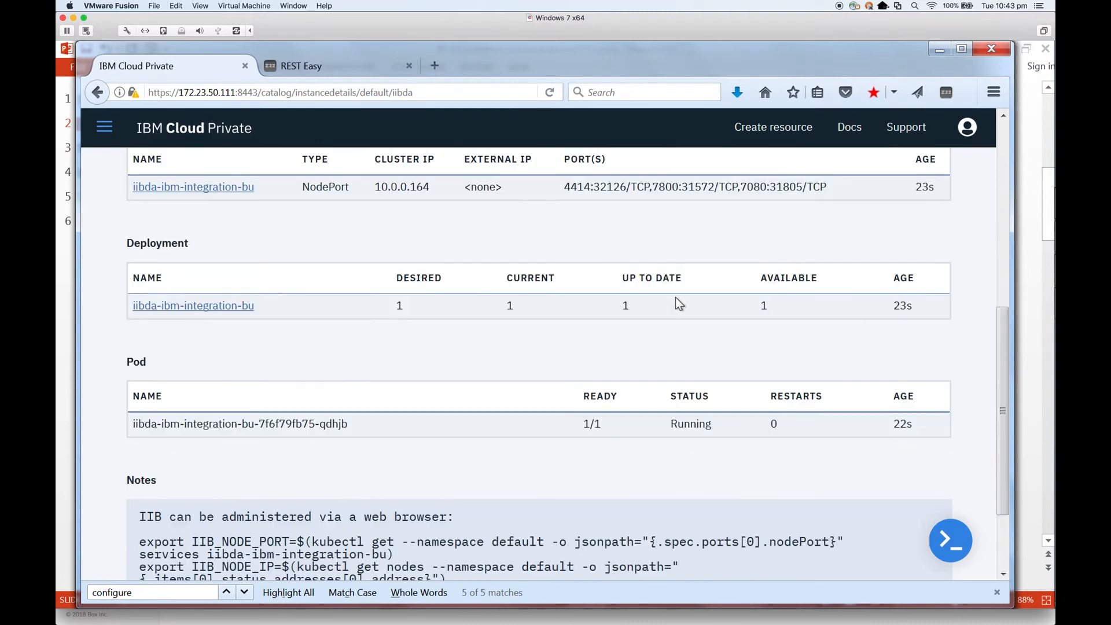
Step: Open the iibda-ibm-integration-bu deployment, review its Expose details, and show its Events
click(221, 312)
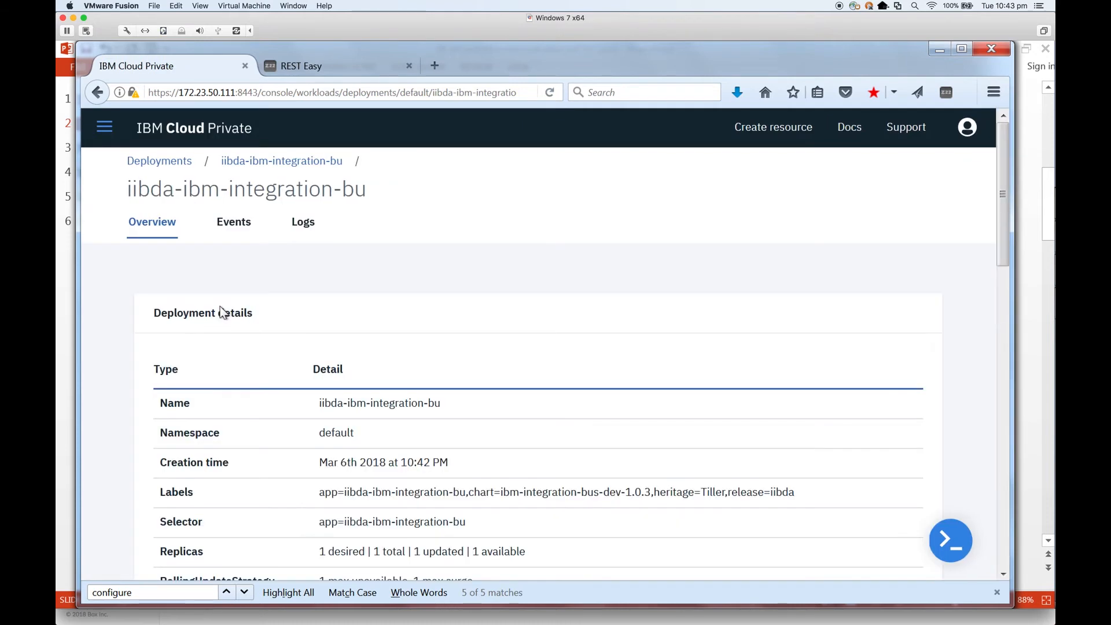
scroll(273, 301, down, 3)
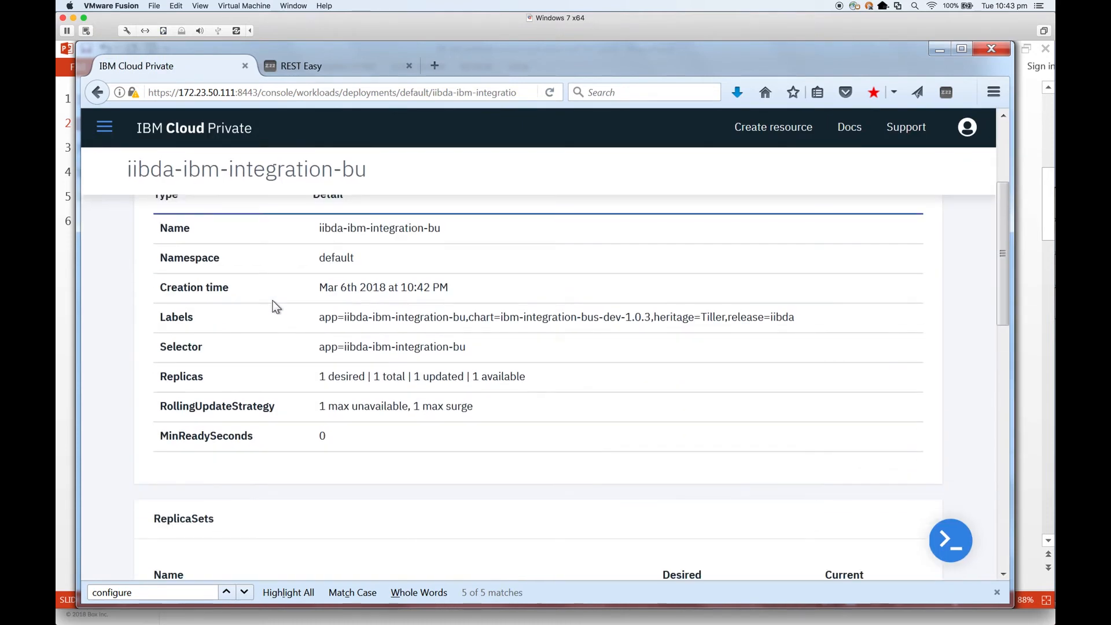
scroll(276, 306, down, 9)
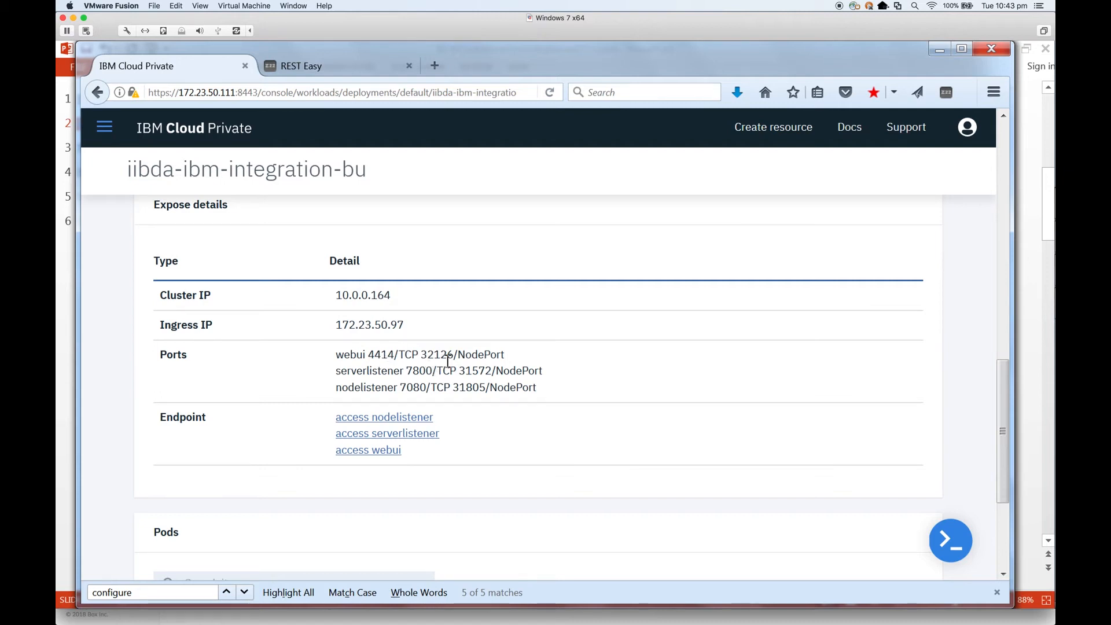
scroll(448, 359, up, 15)
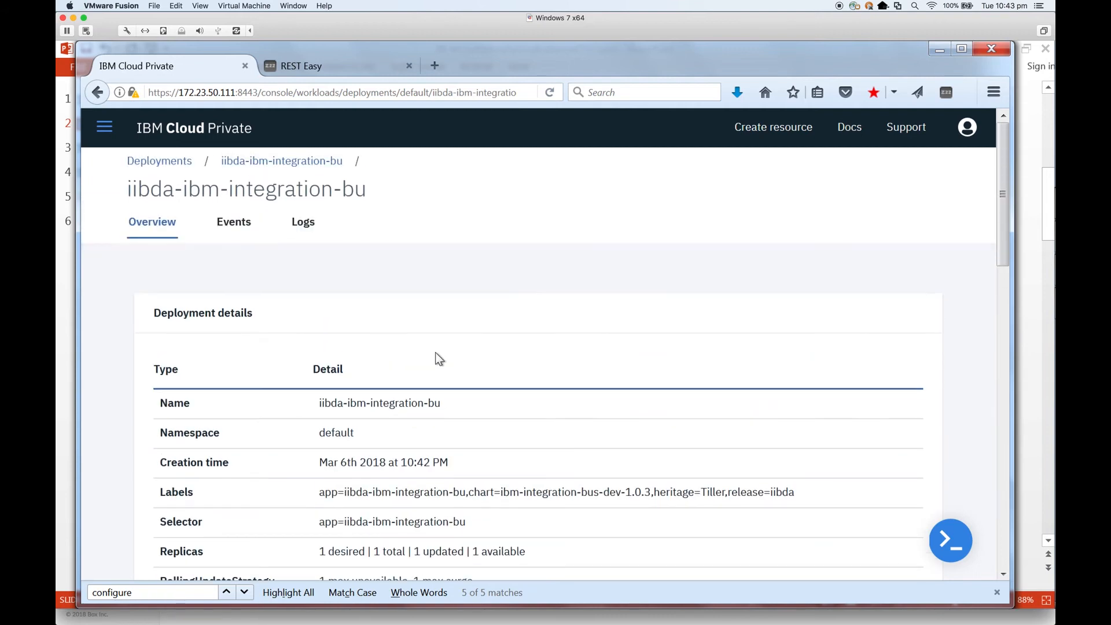
click(242, 229)
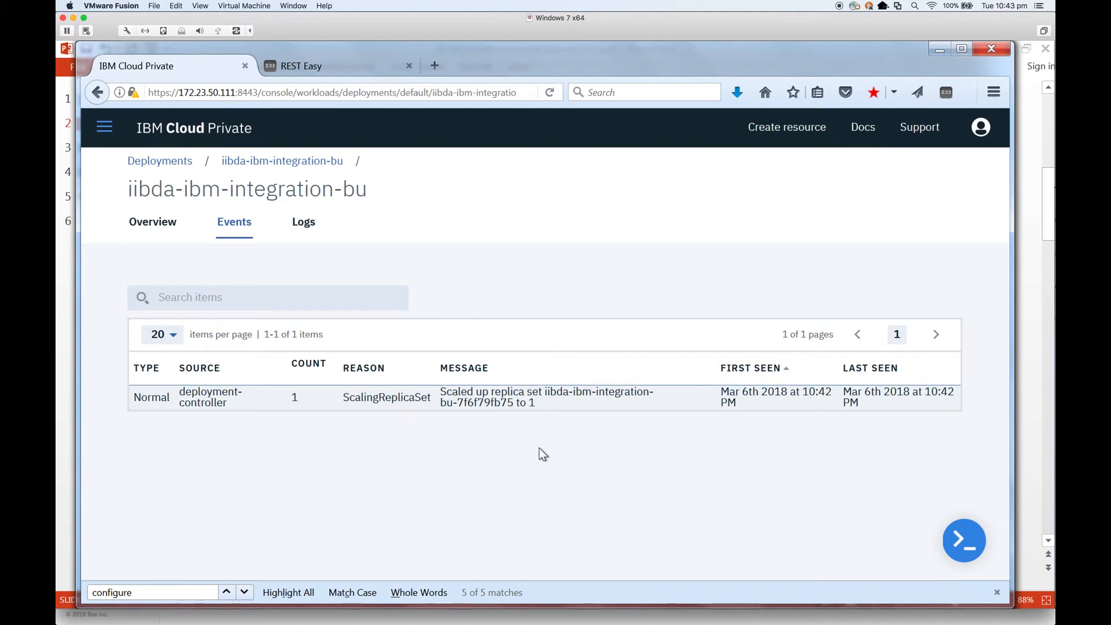
Step: Check the container log for IIB_SERVER creation, then review Expose details with Ingress IP 172.23.50.97
click(303, 227)
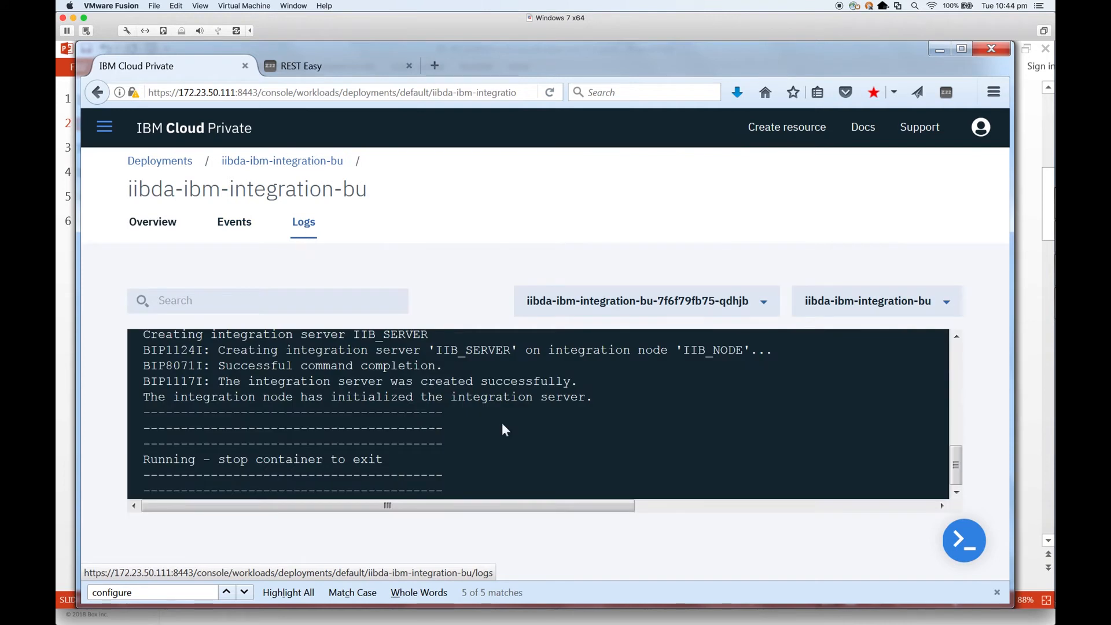
drag(956, 465, 956, 351)
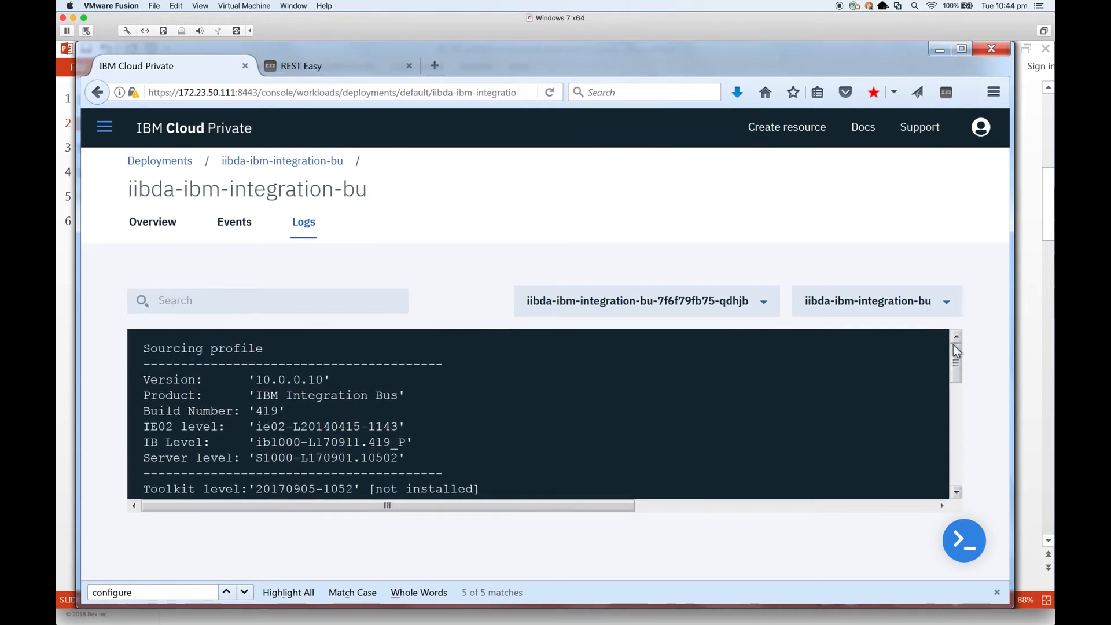
drag(956, 359, 958, 465)
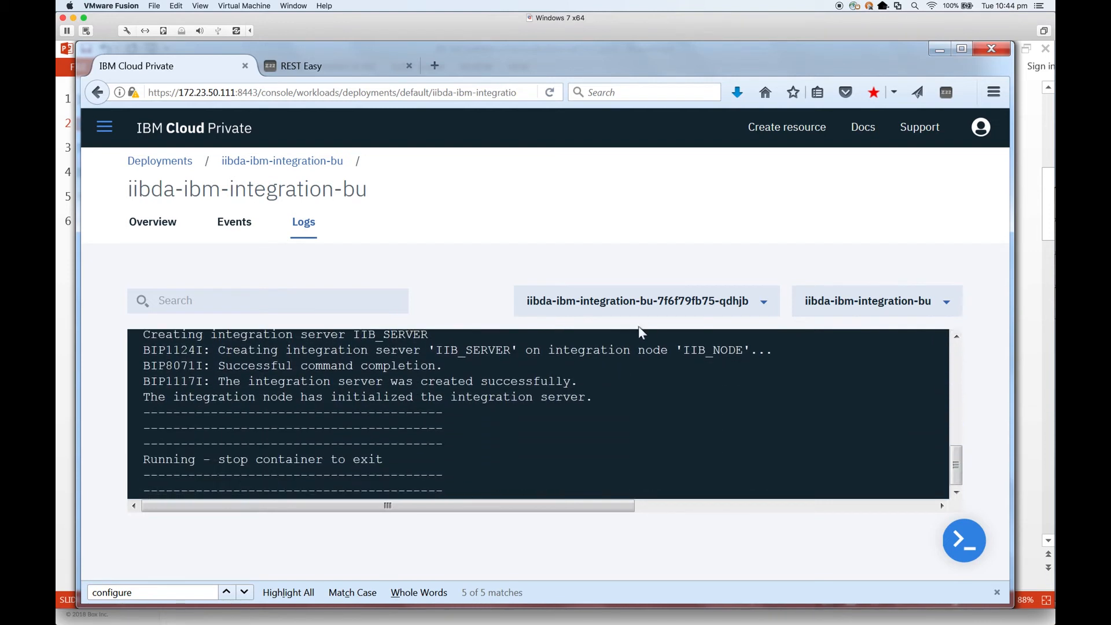
click(162, 230)
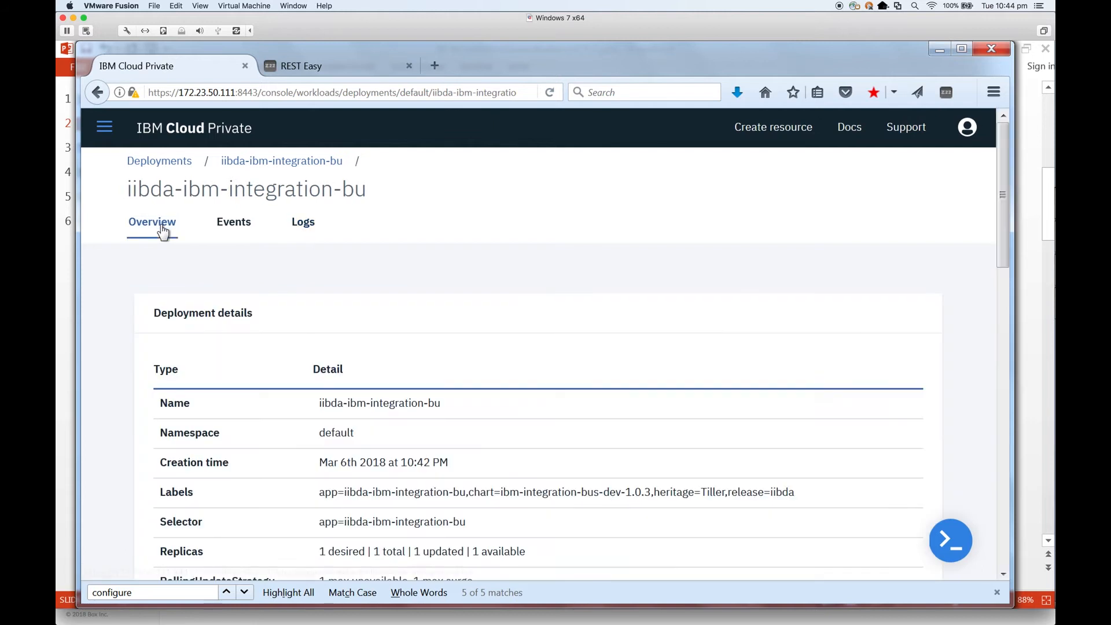
scroll(324, 422, down, 5)
scroll(324, 428, down, 1)
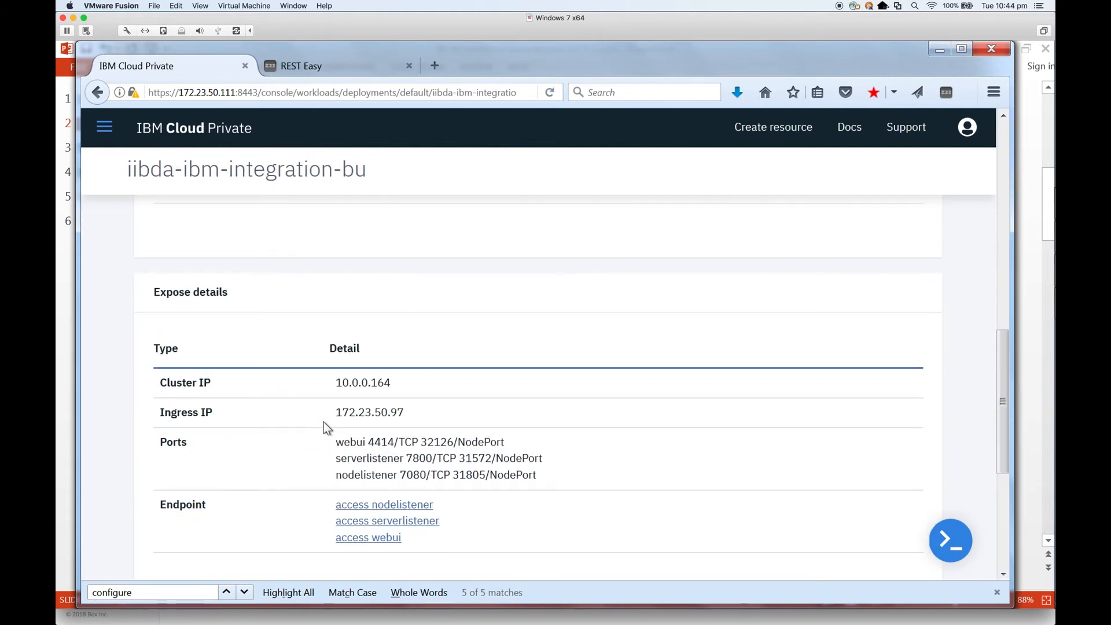
Step: Open the IIB_NODE web console, expand Servers > IIB_SERVER, then return to the Integration Toolkit
click(383, 538)
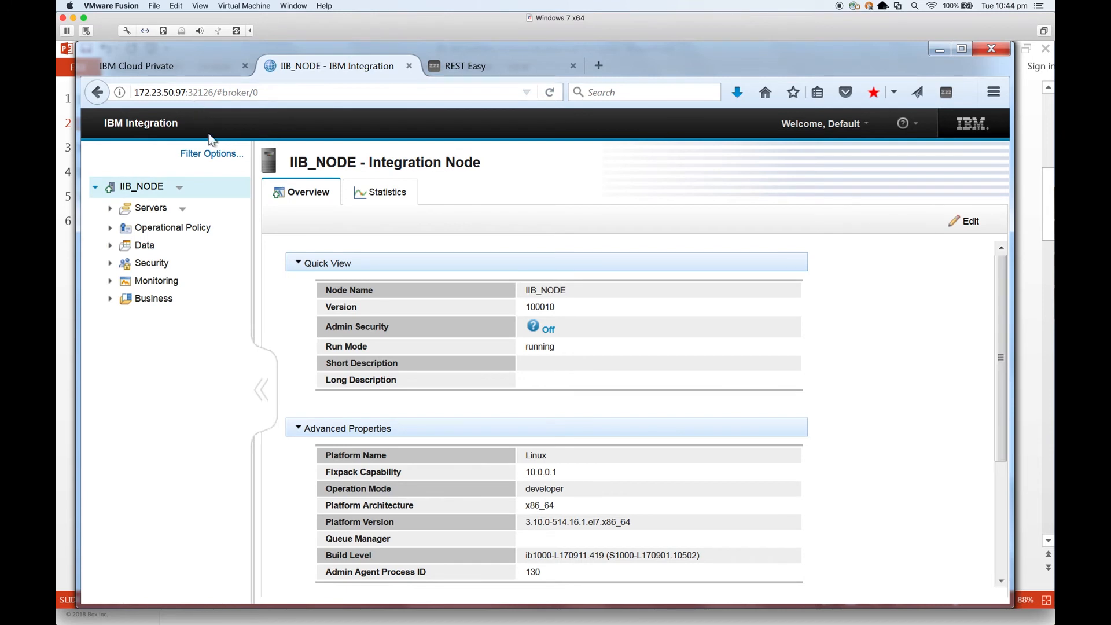
click(110, 208)
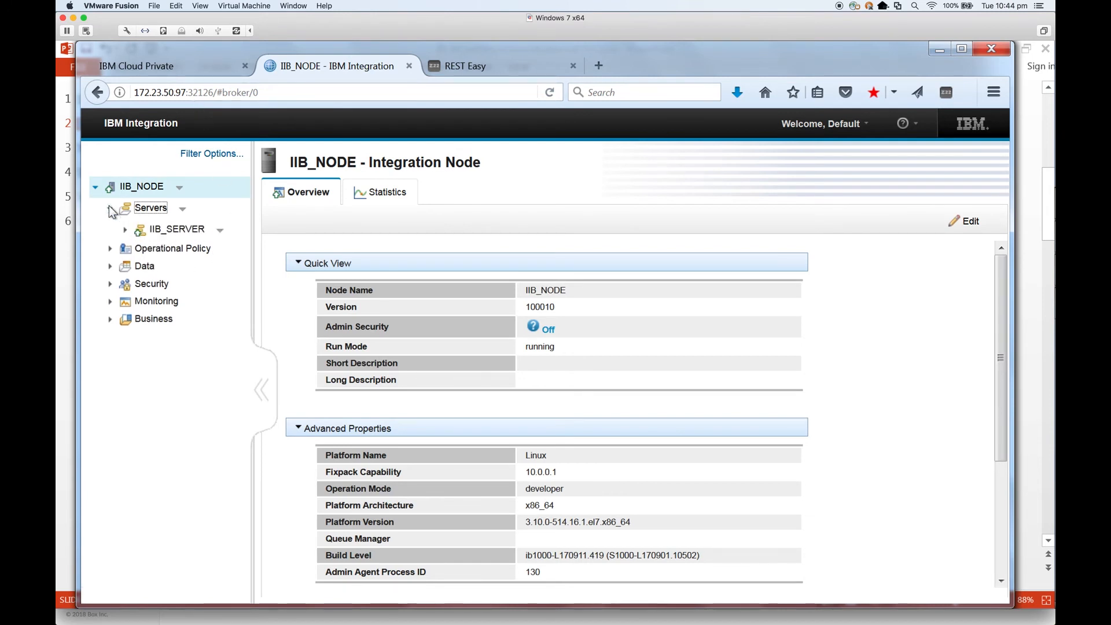
click(125, 231)
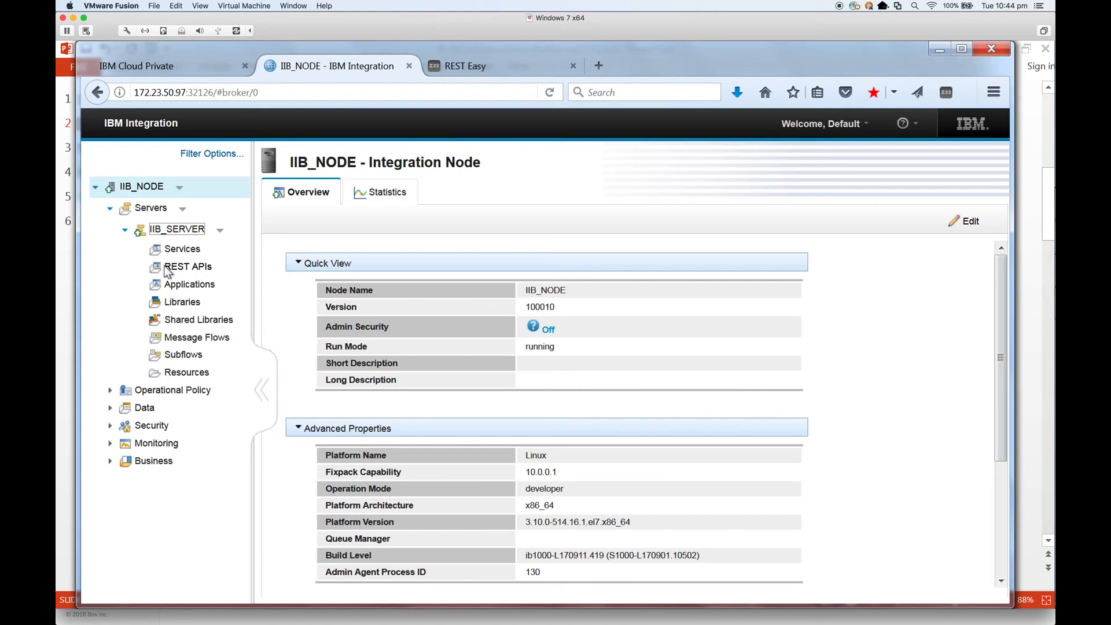
click(1046, 279)
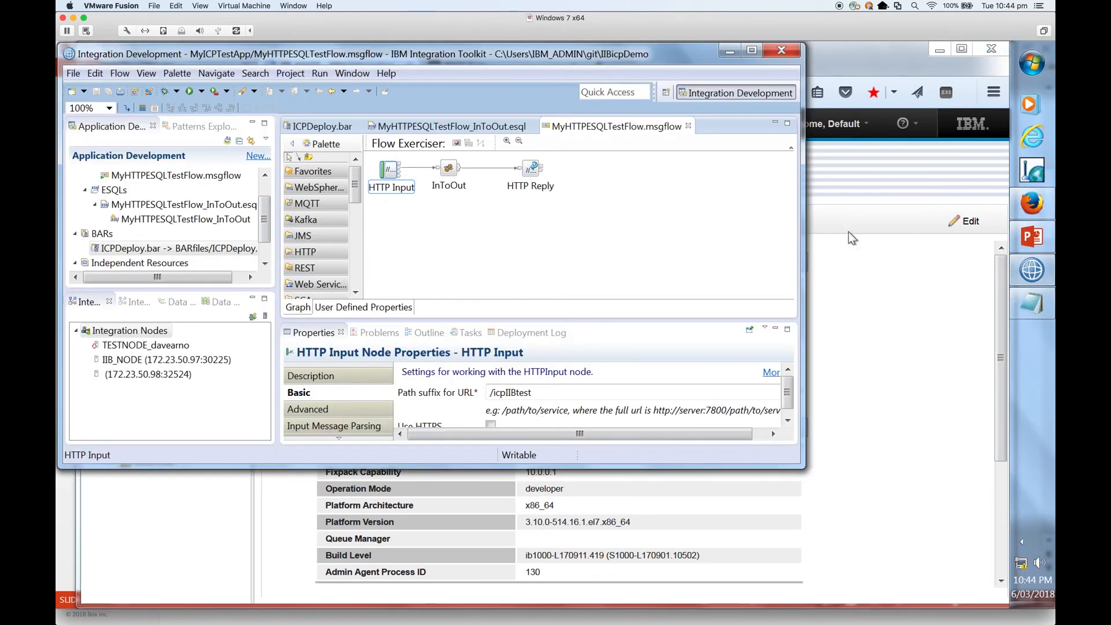
Step: Start the Connect to a Remote Integration Node wizard from Integration Nodes
click(155, 344)
click(155, 331)
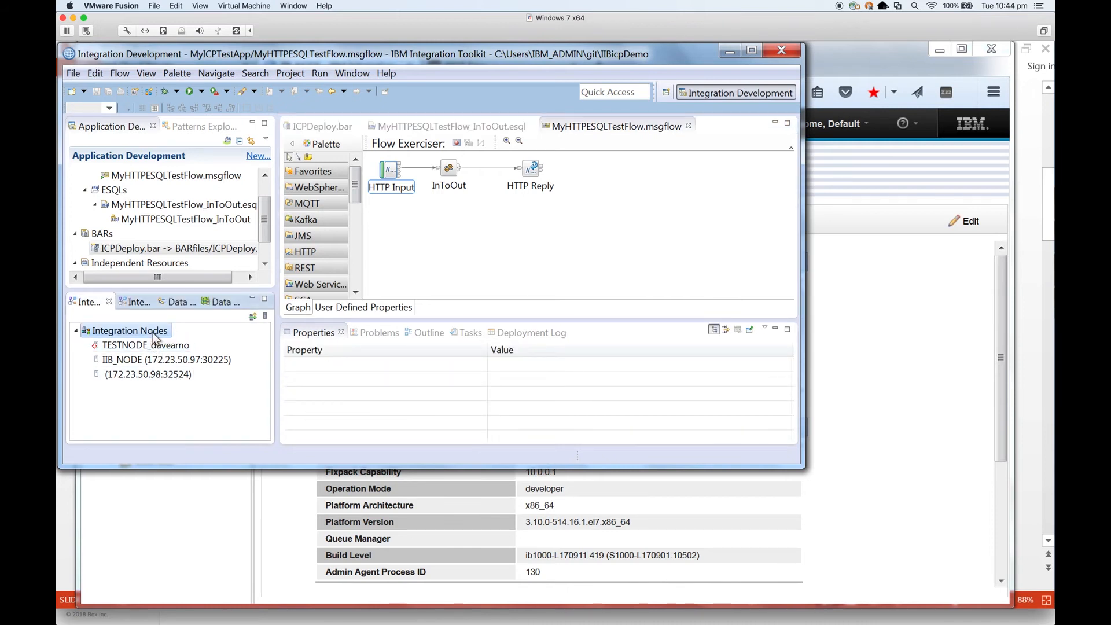
right_click(155, 333)
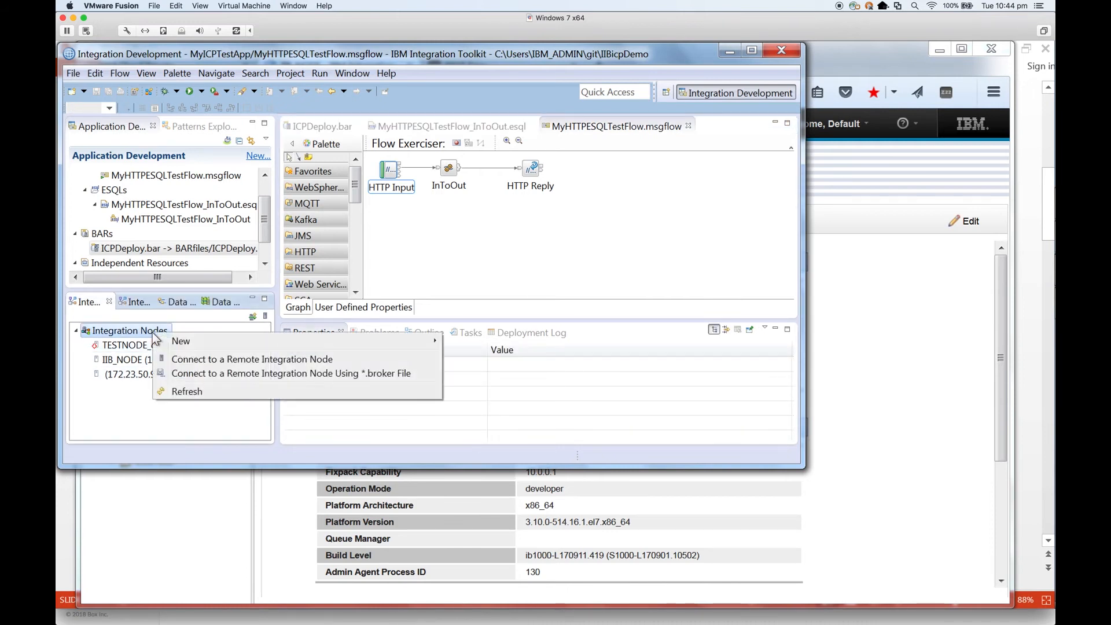
click(243, 361)
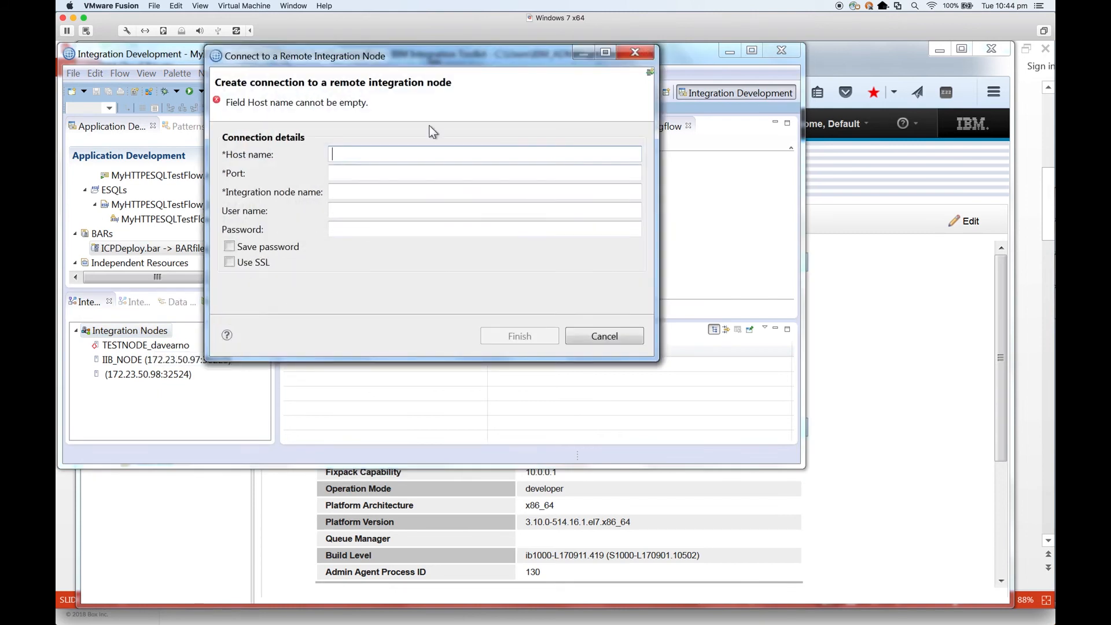
Step: Copy the host and port from the IIB_NODE console's web address
click(871, 342)
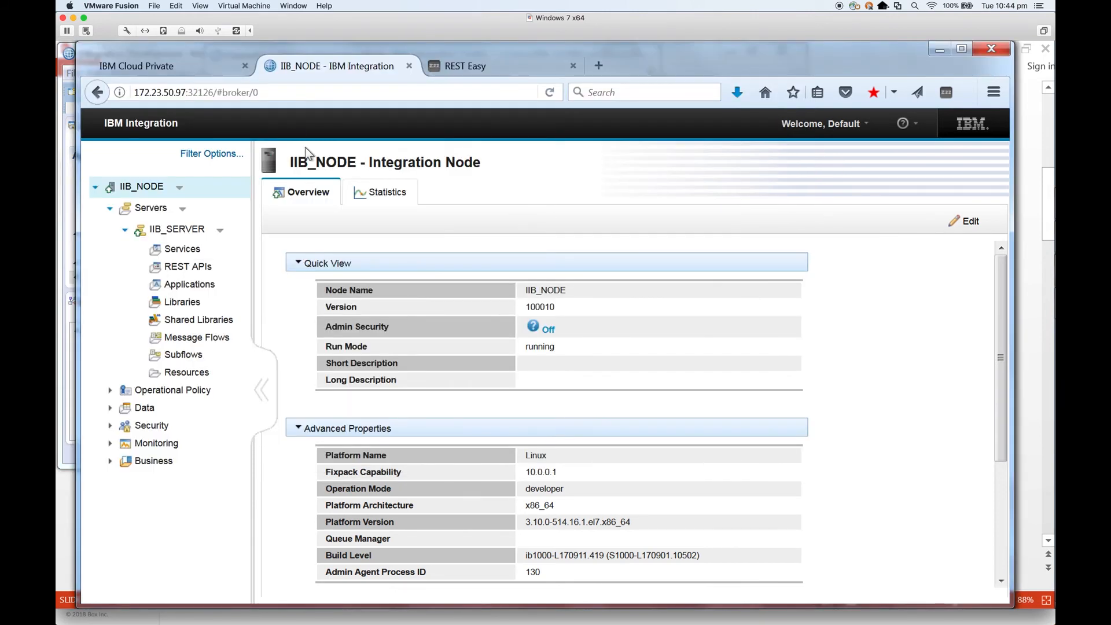
click(224, 91)
drag(214, 92, 146, 95)
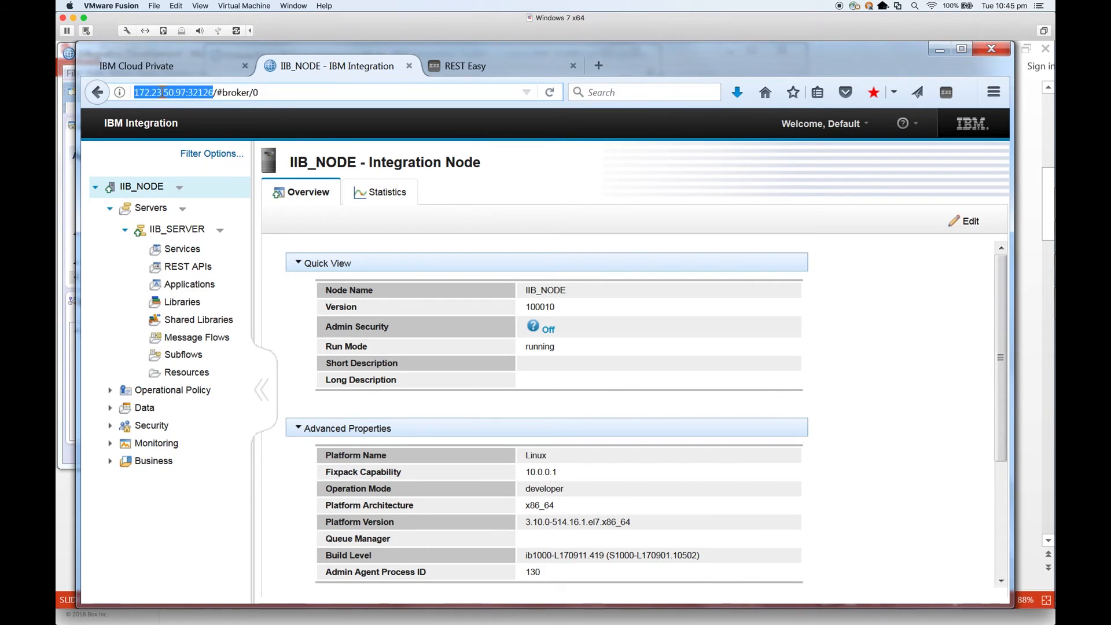
right_click(163, 93)
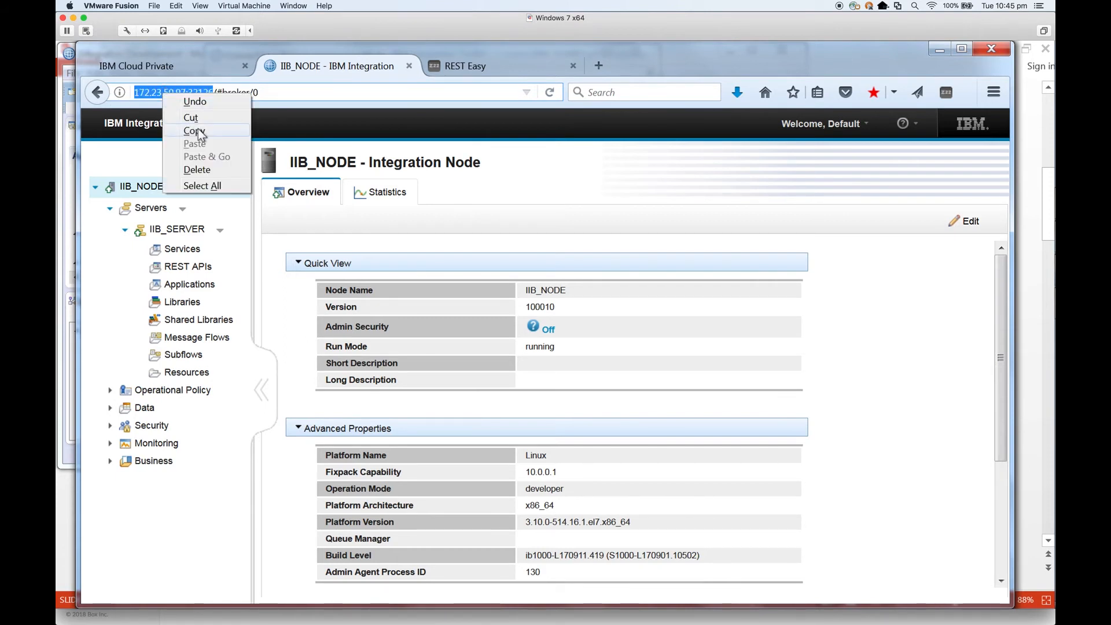
click(196, 128)
Step: Fill in host name 172.23.50.97 and port 32126 in the connection form
click(1036, 273)
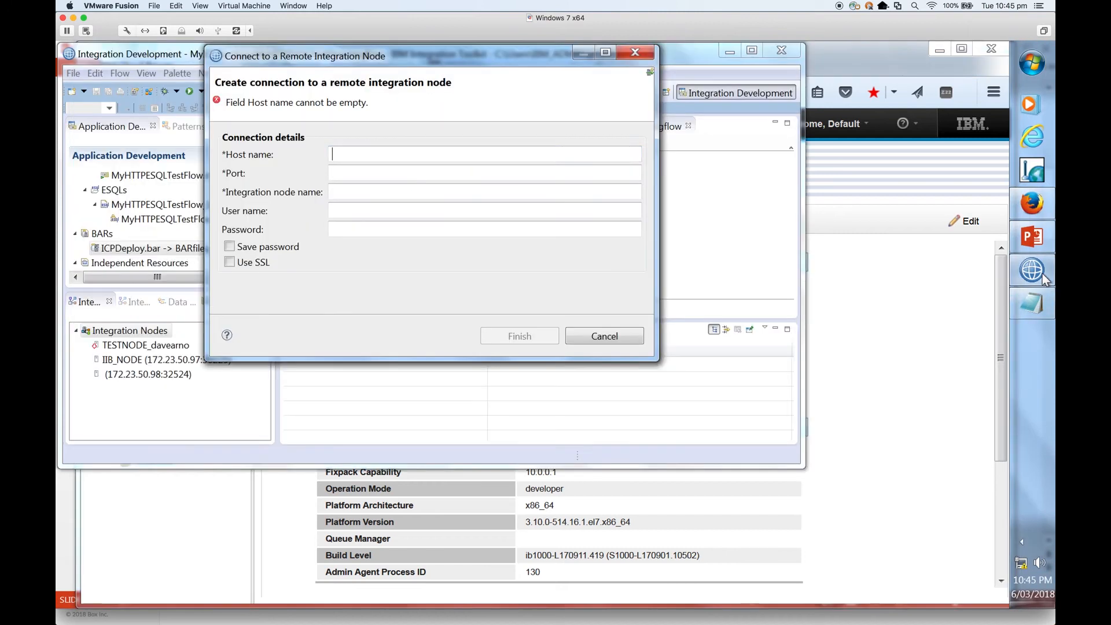
key(ctrl+v)
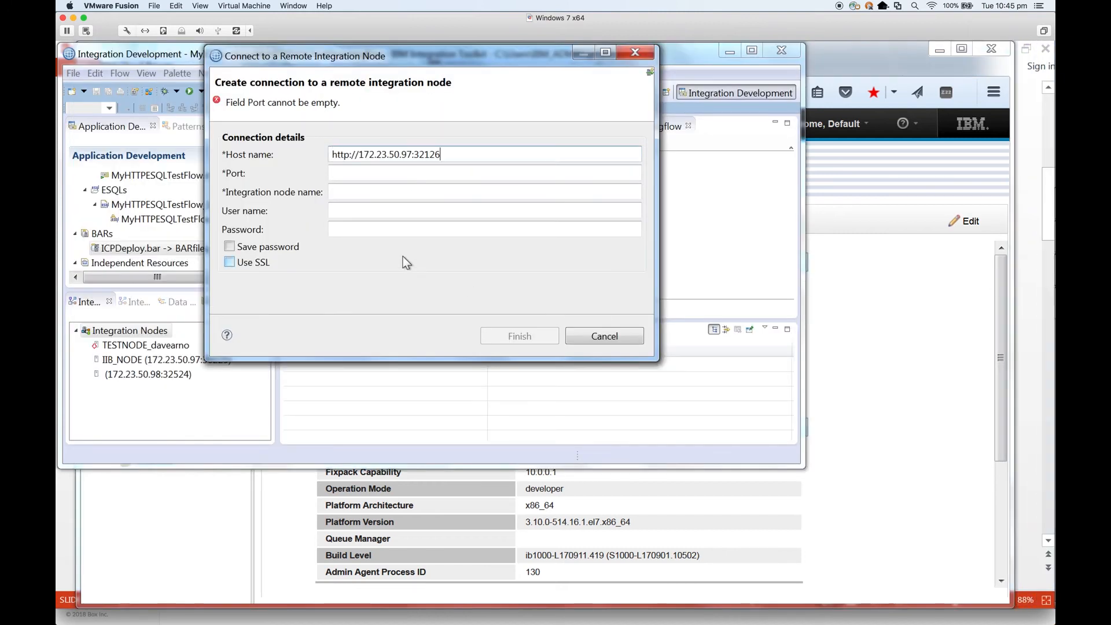
drag(360, 154, 267, 167)
key(BackSpace)
click(437, 153)
key(BackSpace)
key(BackSpace)
key(BackSpace)
key(BackSpace)
key(BackSpace)
click(365, 173)
key(ctrl+v)
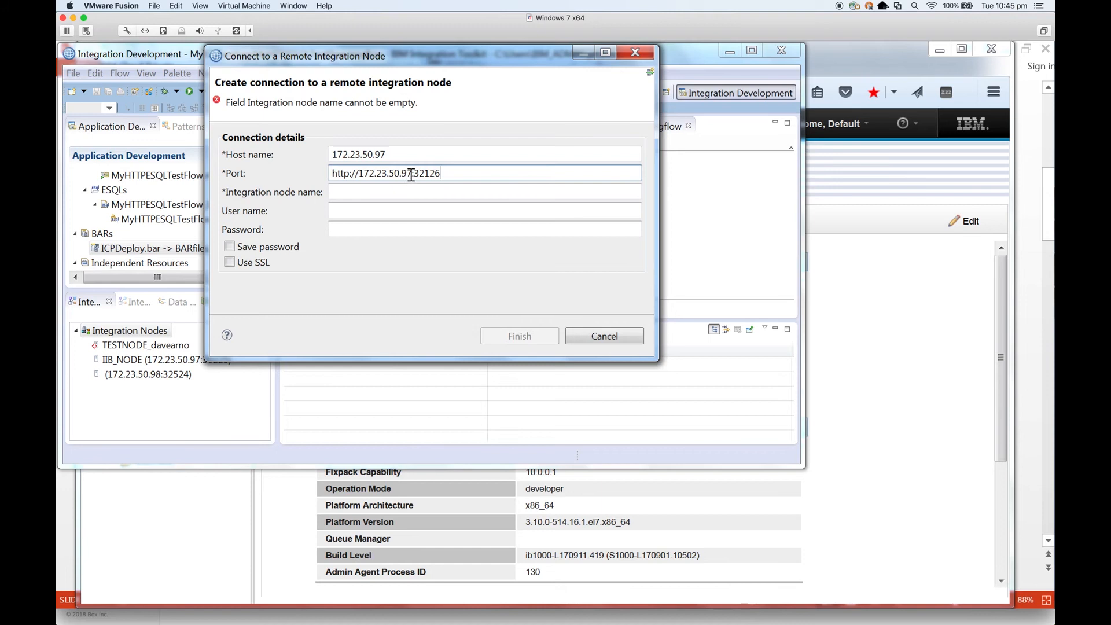
drag(414, 173, 270, 174)
key(BackSpace)
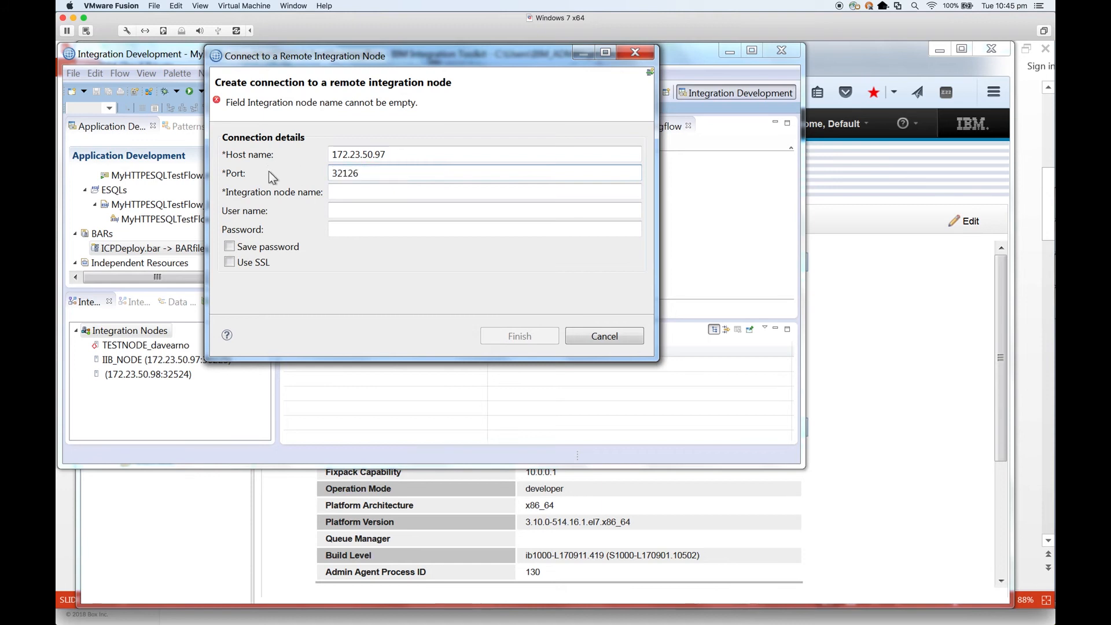
Step: Enter node name IIB_NODE, finish the connection, and submit the account password
click(333, 191)
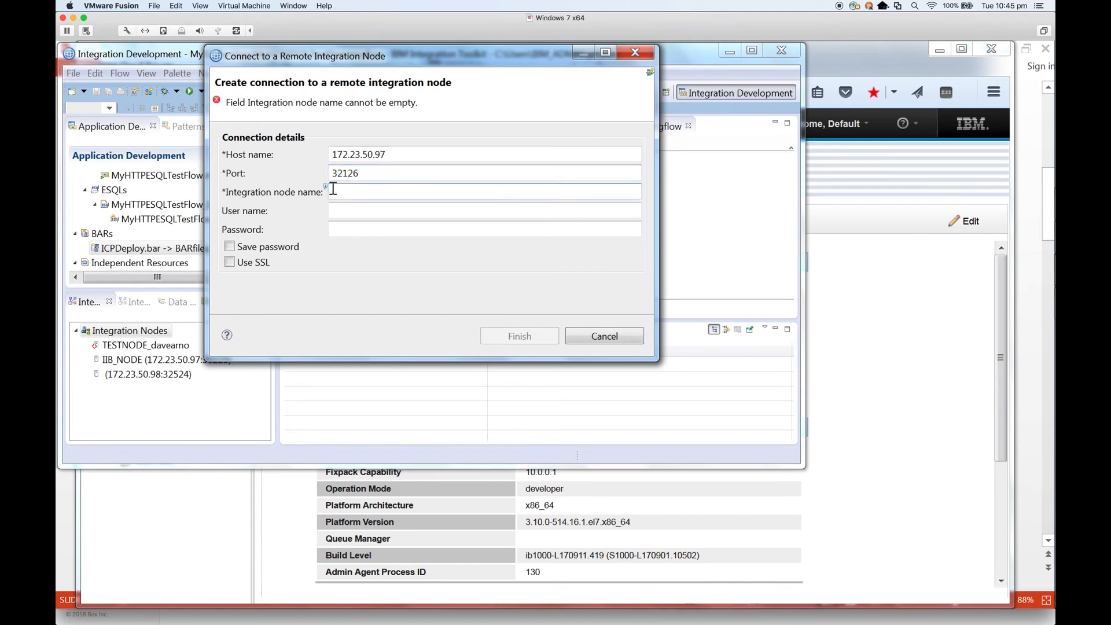
text(IIB_NODE)
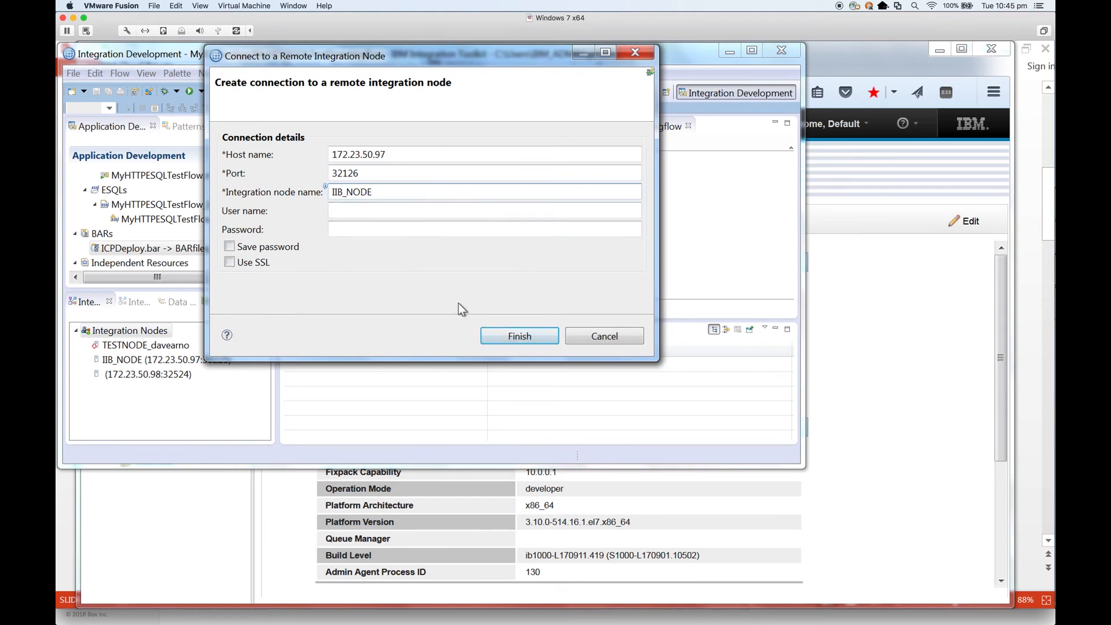
click(511, 337)
text(••••••••••)
key(Return)
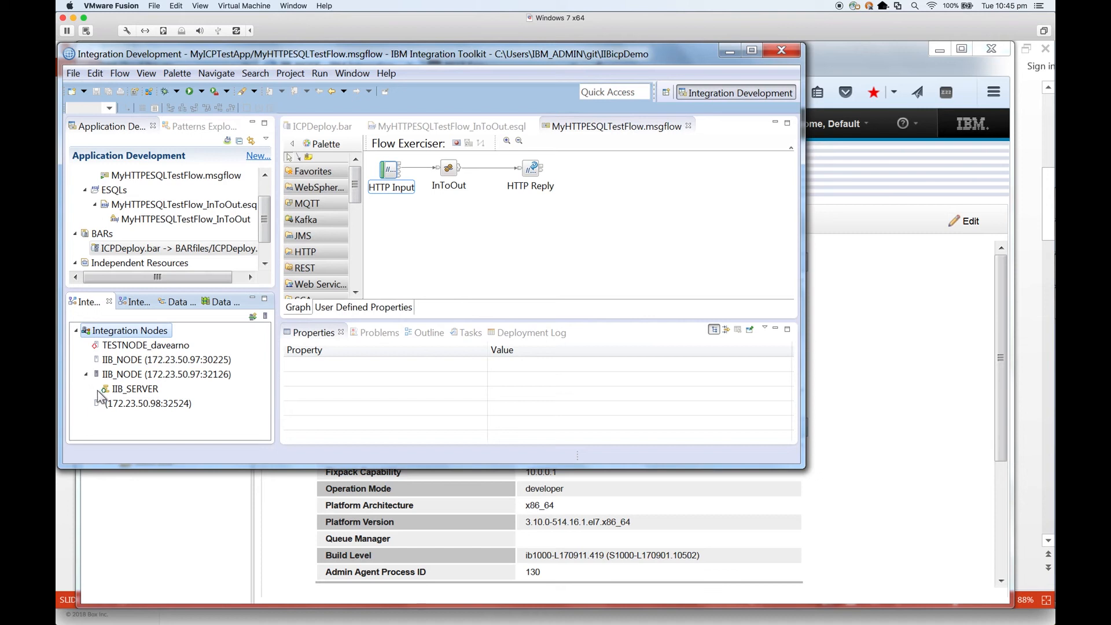
Step: Inspect the HTTP Input node's URL path and the InToOut ESQL code of the flow
click(131, 391)
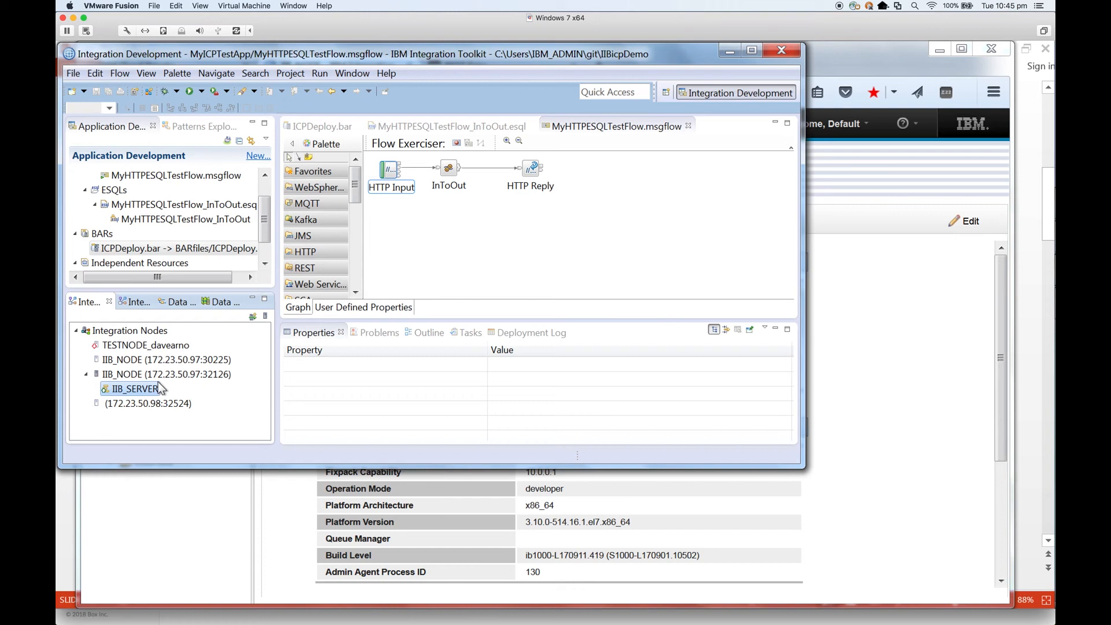
click(466, 228)
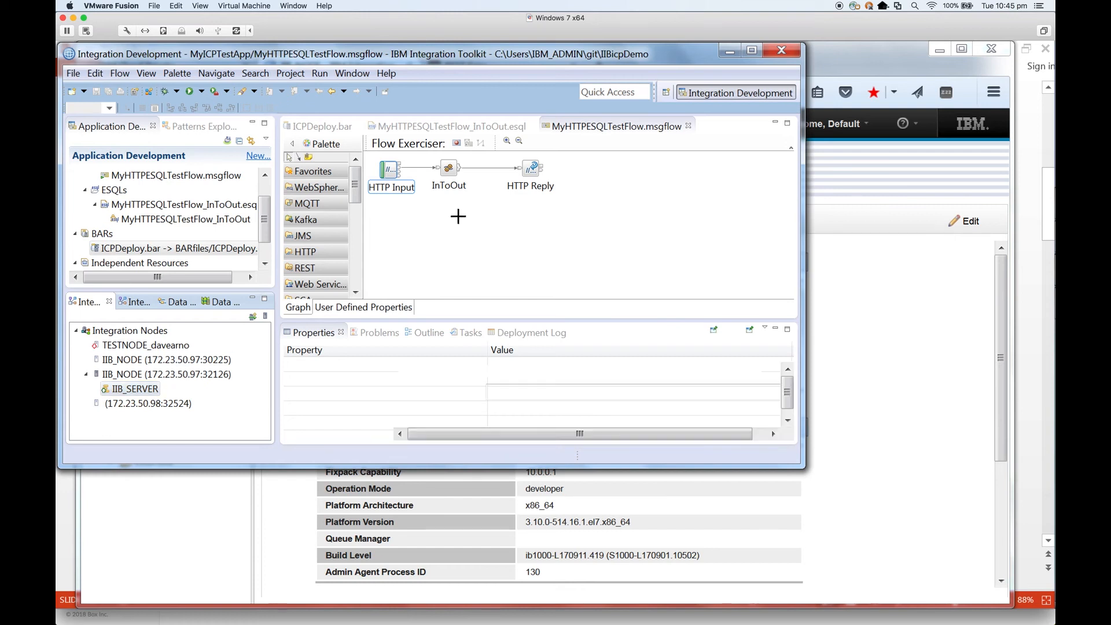
click(386, 173)
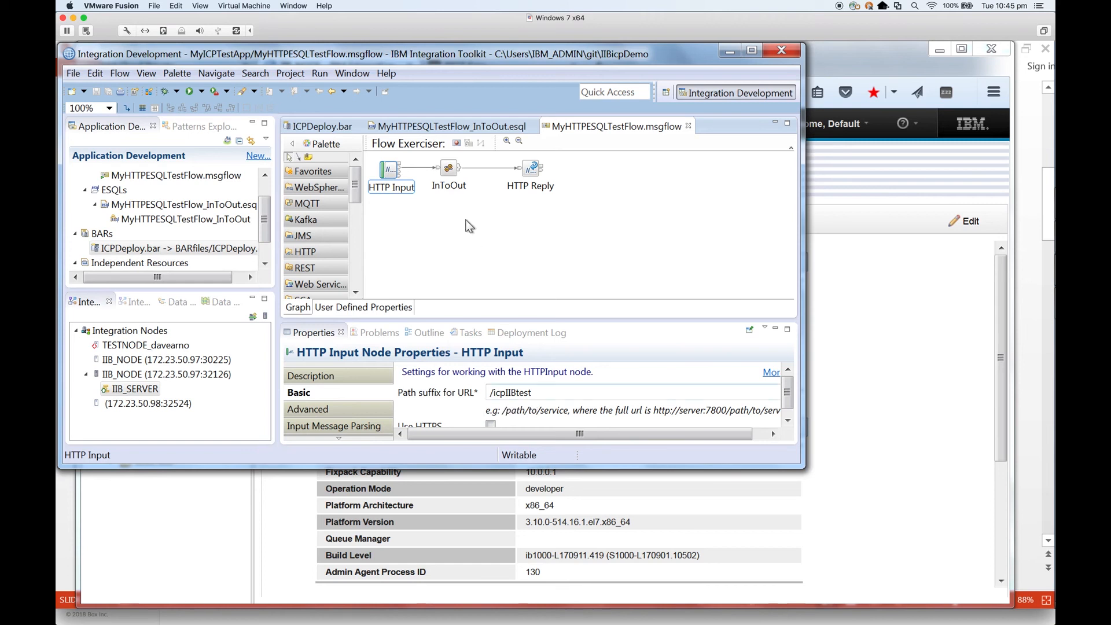
click(457, 126)
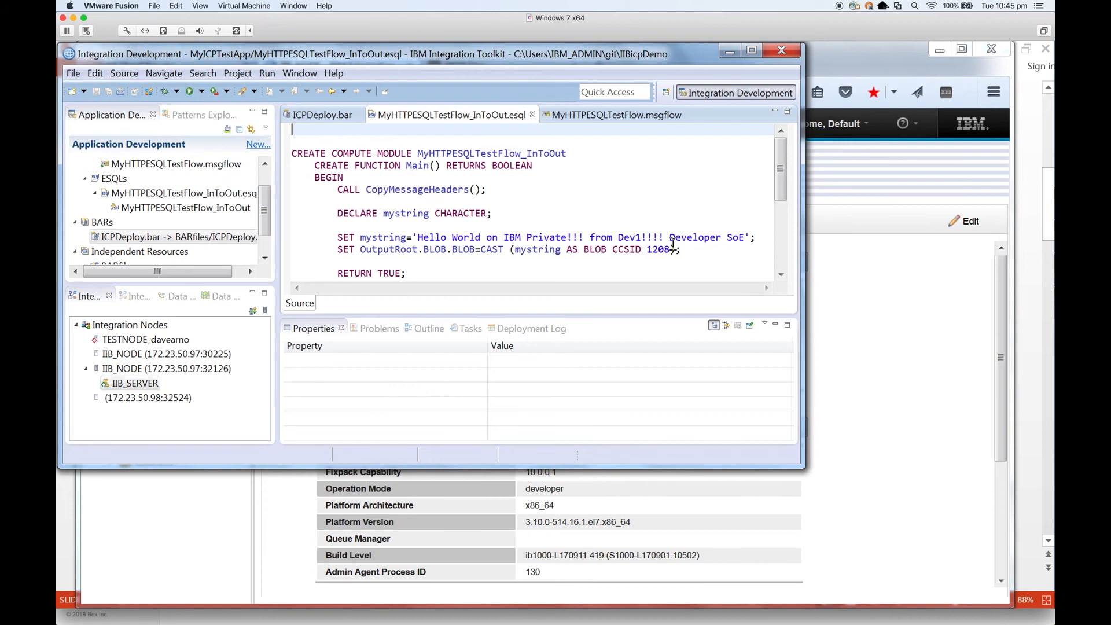
Step: Deploy ICPDeploy.bar onto IIB_SERVER and confirm MyICPTestApp appears beneath it
click(141, 241)
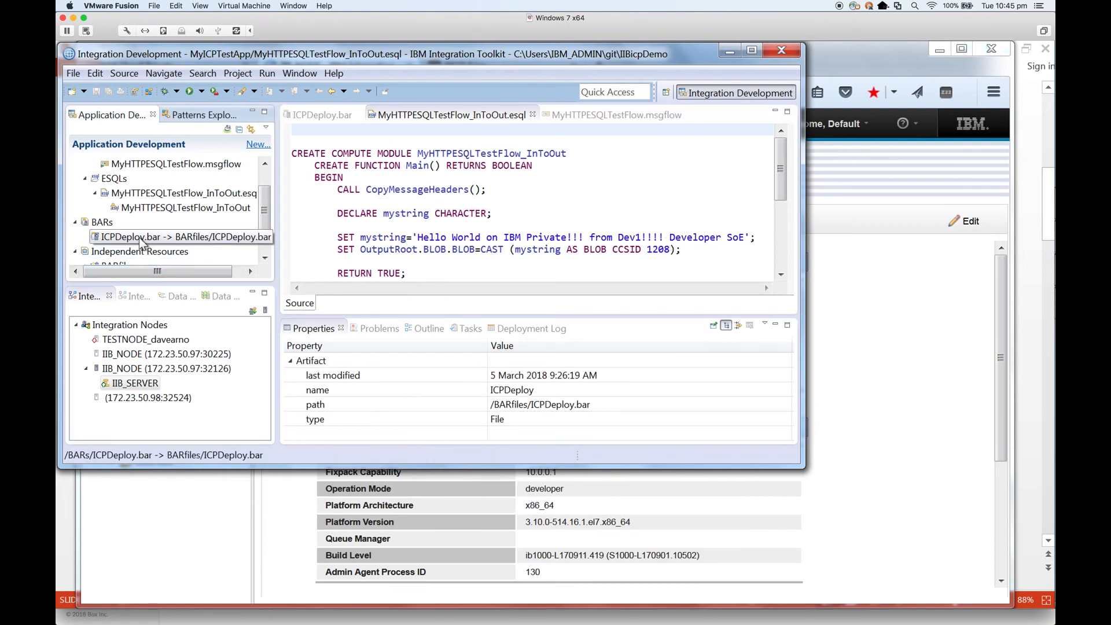
drag(141, 240, 148, 387)
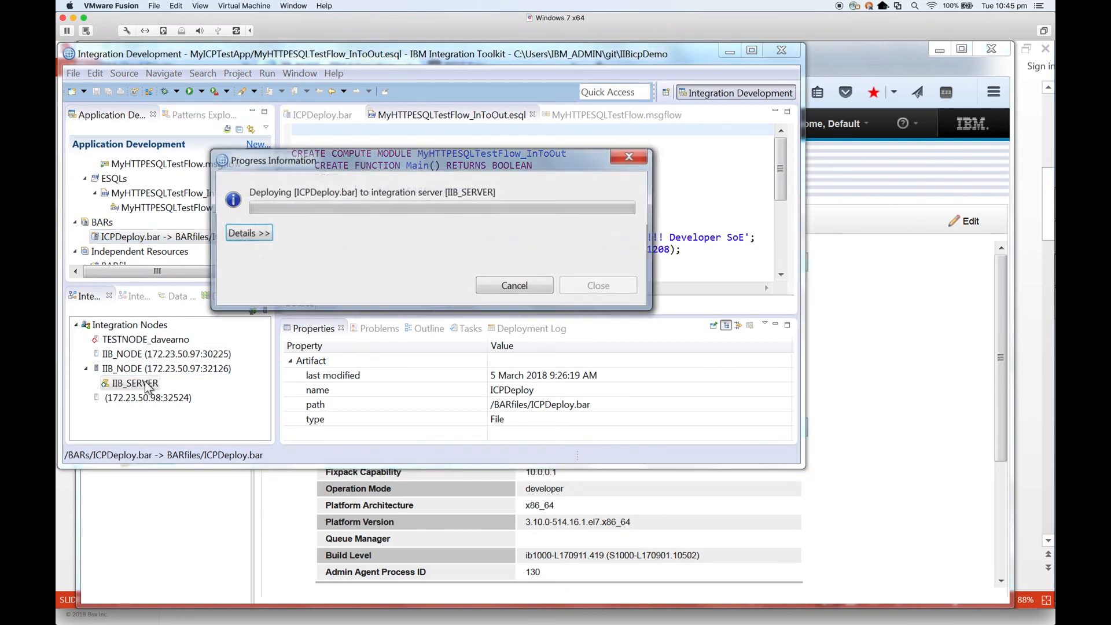
click(96, 383)
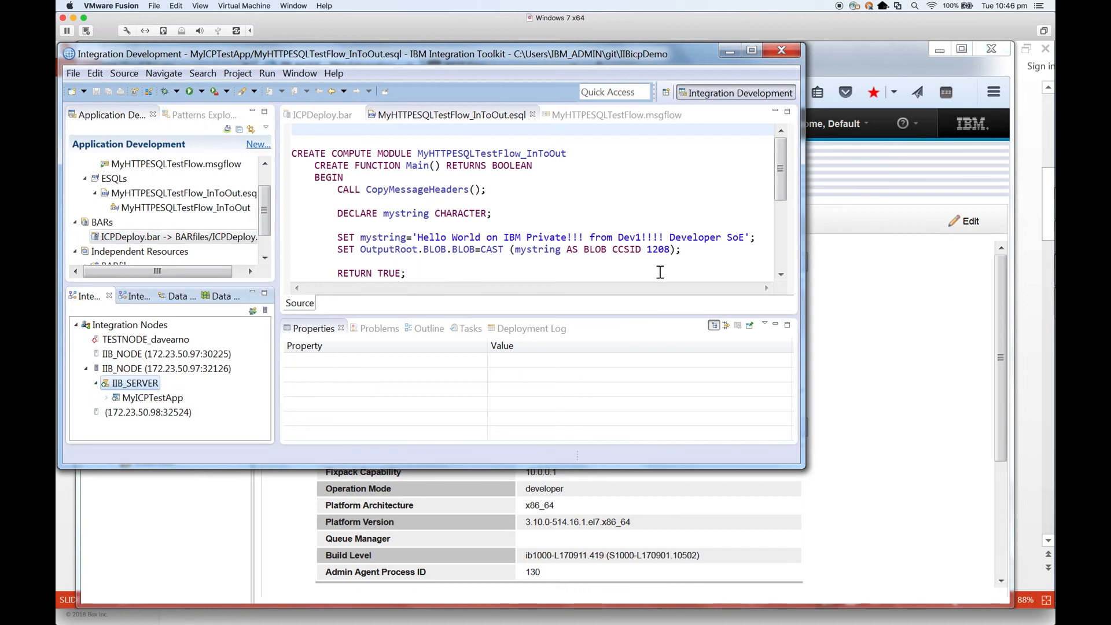
click(937, 365)
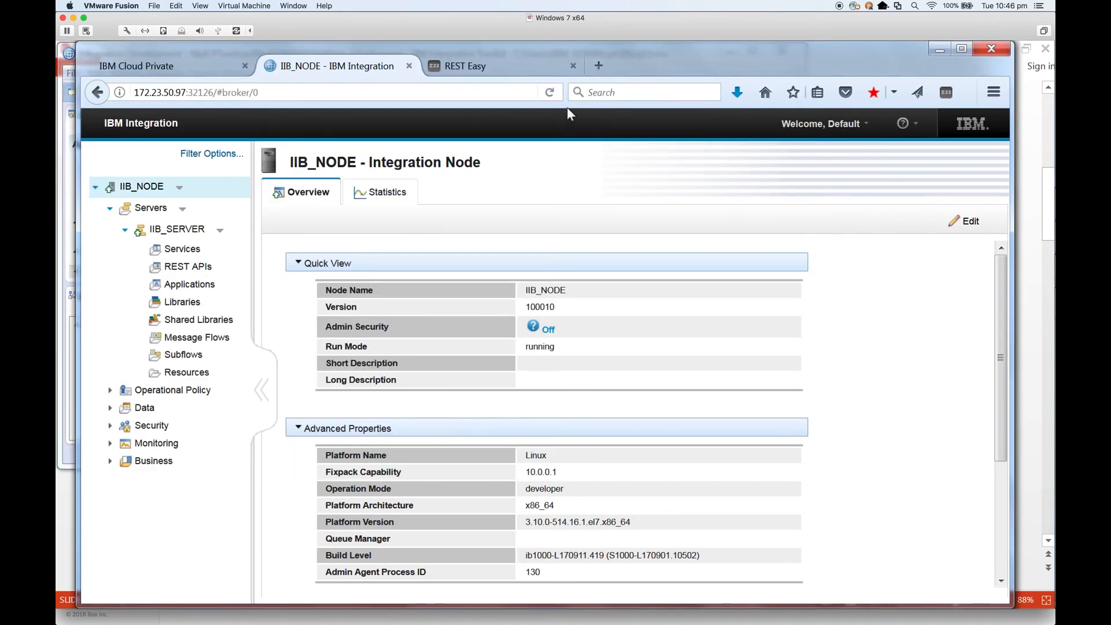
Step: Refresh the console and expand IIB_SERVER > Applications > MyICPTestApp to reveal MyHTTPESQLTestFlow
click(549, 93)
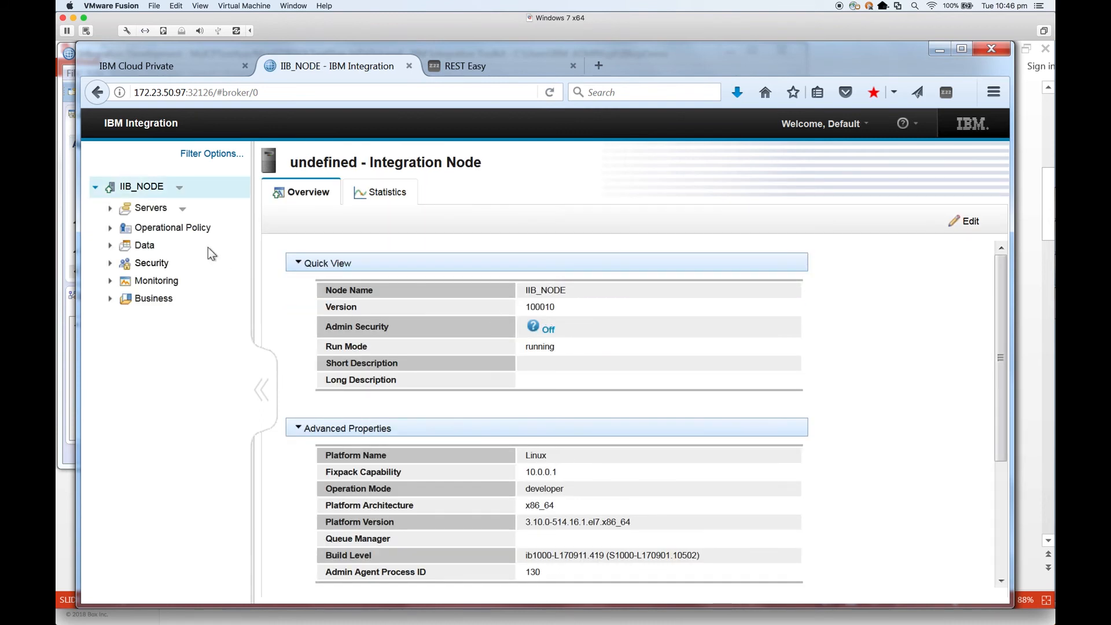
click(110, 209)
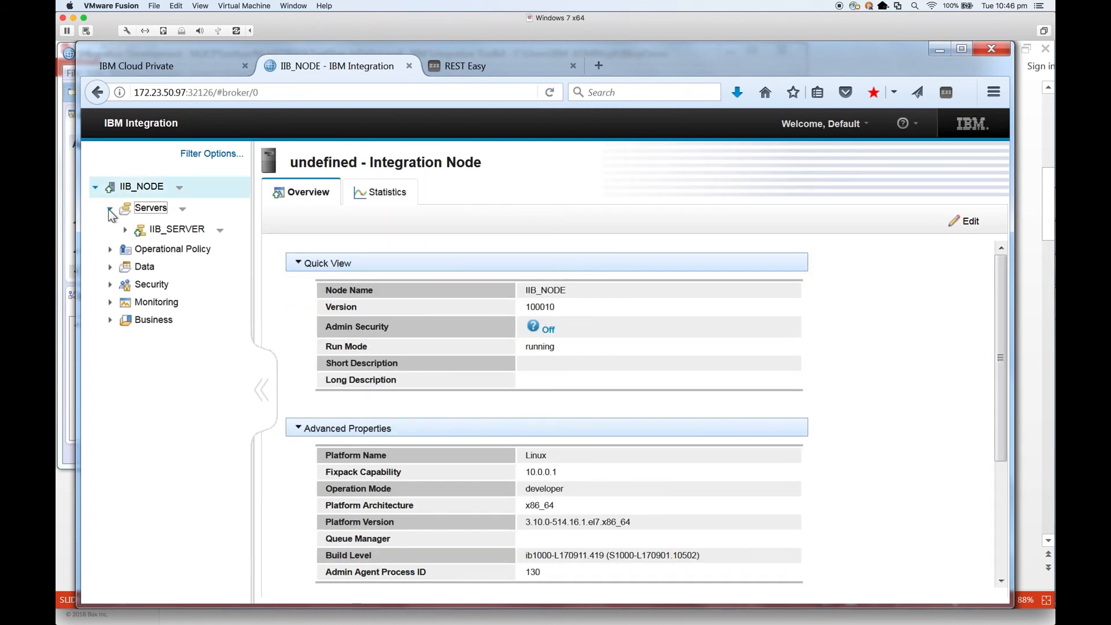
click(127, 230)
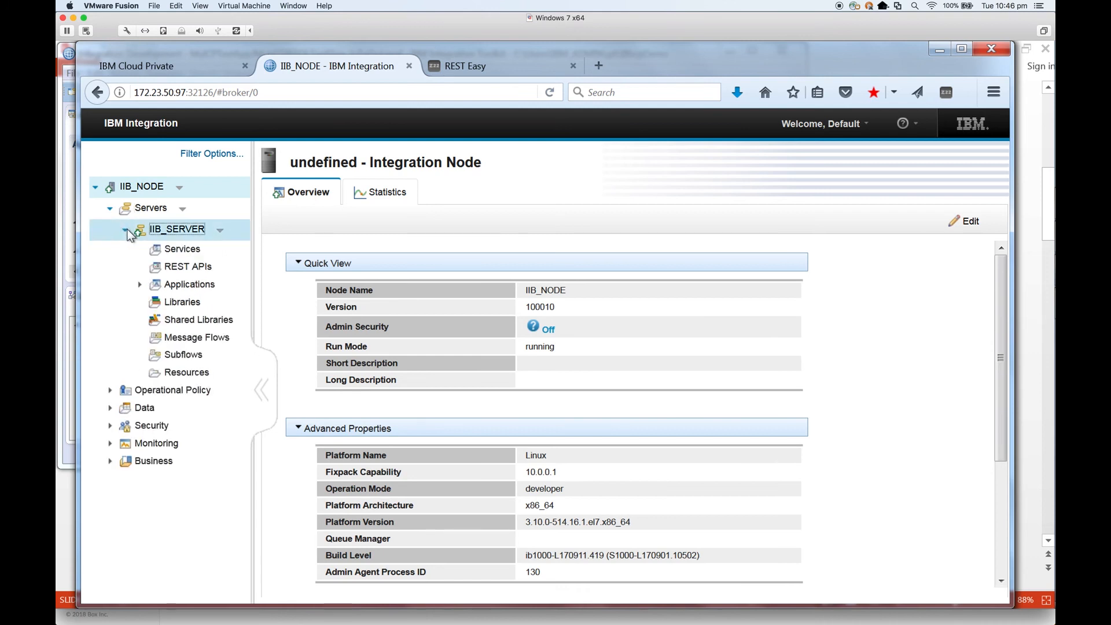
click(139, 284)
click(156, 304)
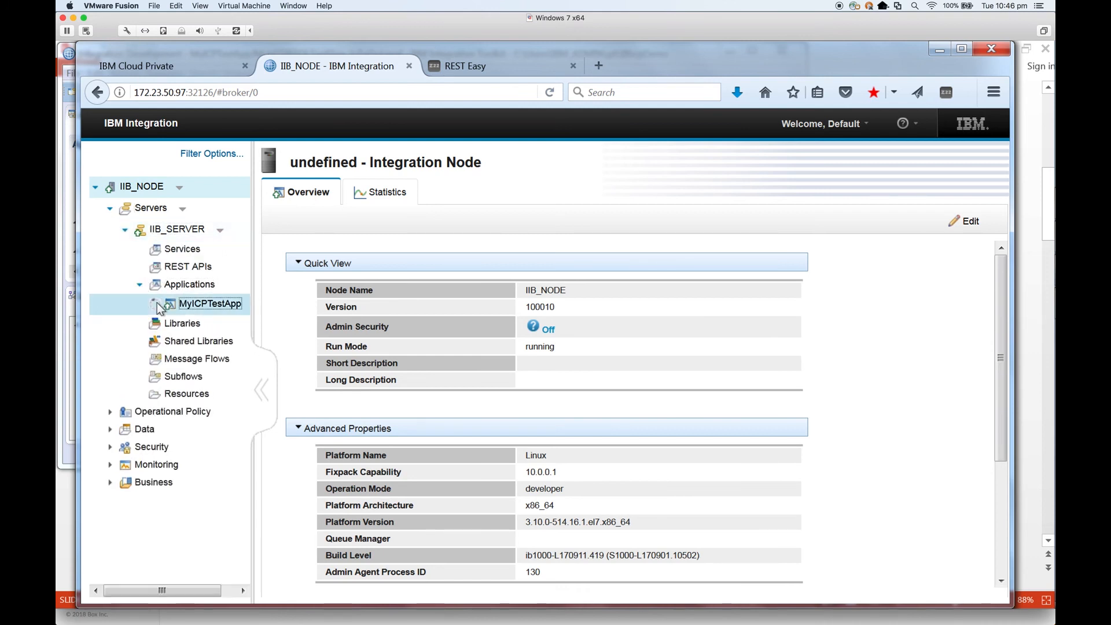
click(166, 340)
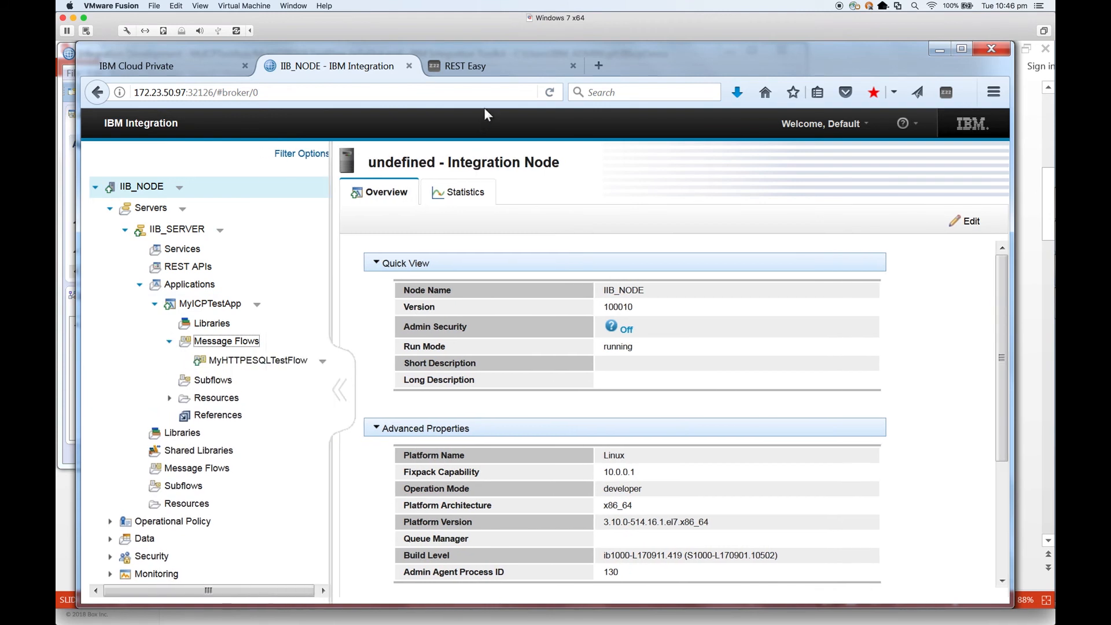
click(477, 70)
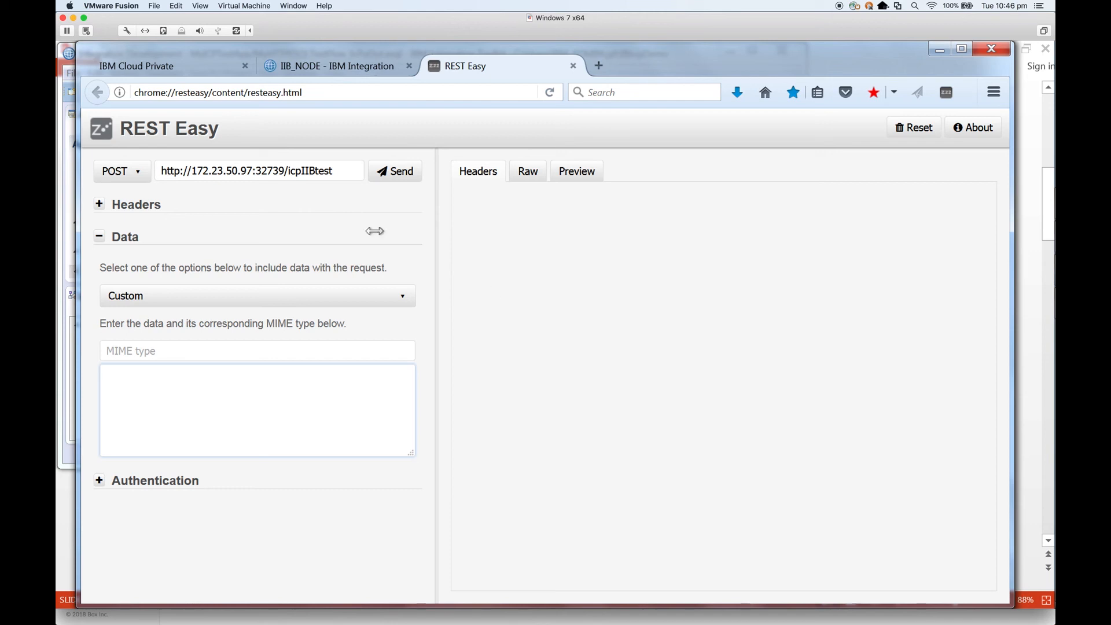
Step: Look up the deployment's exposed NodePorts in the IBM Cloud Private console
click(242, 172)
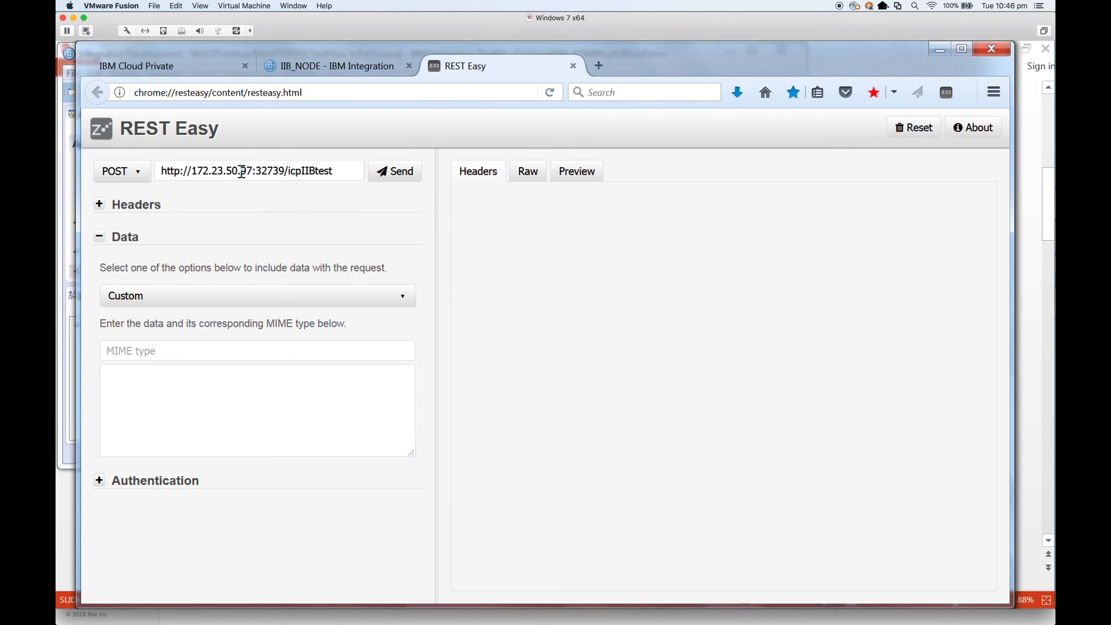
click(317, 71)
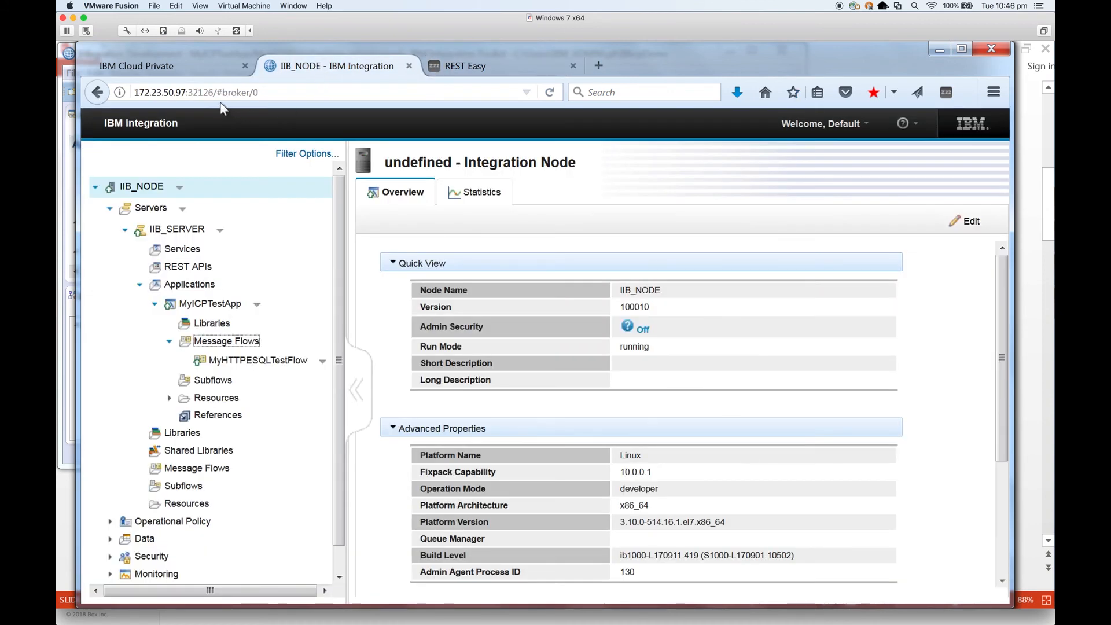
click(204, 64)
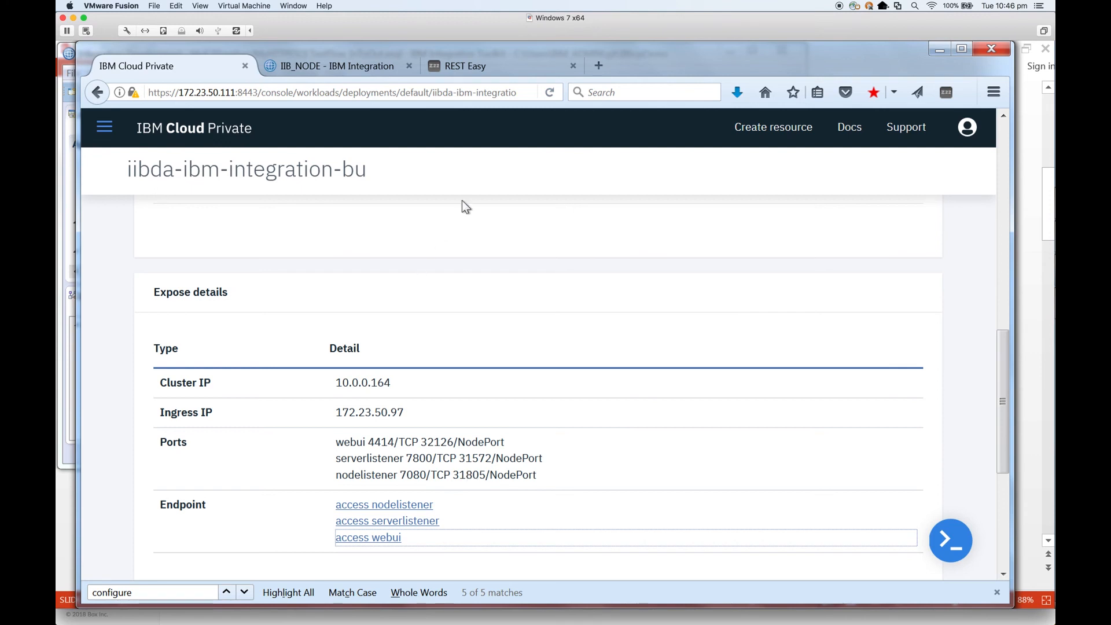
click(466, 70)
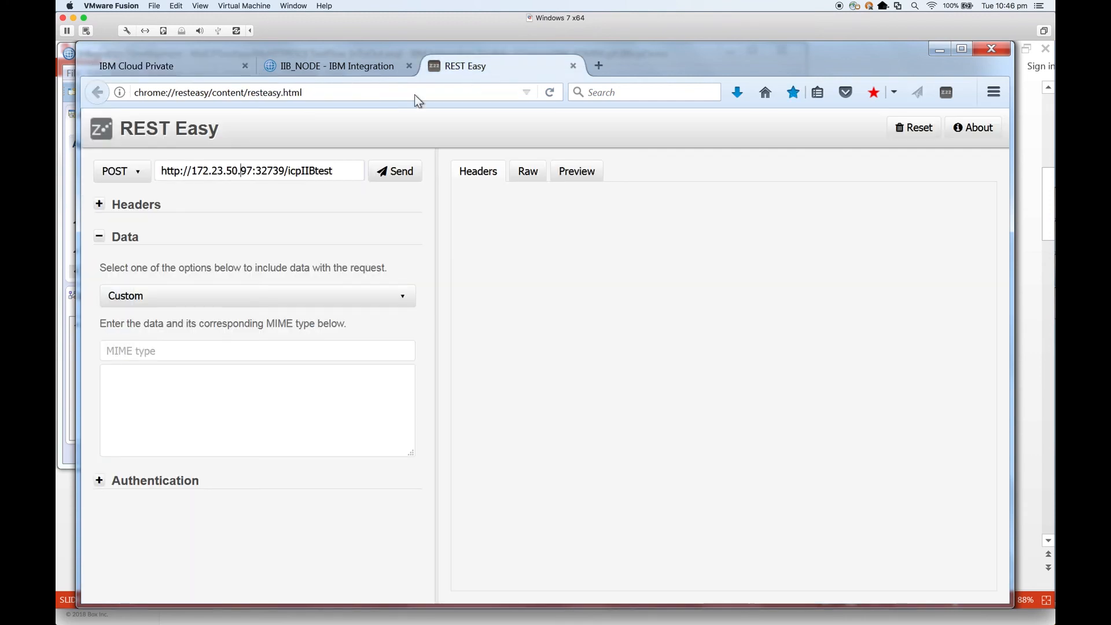
click(285, 172)
key(BackSpace)
key(BackSpace)
key(BackSpace)
key(BackSpace)
text(1572)
Step: Check the message flow's URL path in the Integration Toolkit
mouse_move(1053, 397)
click(1033, 270)
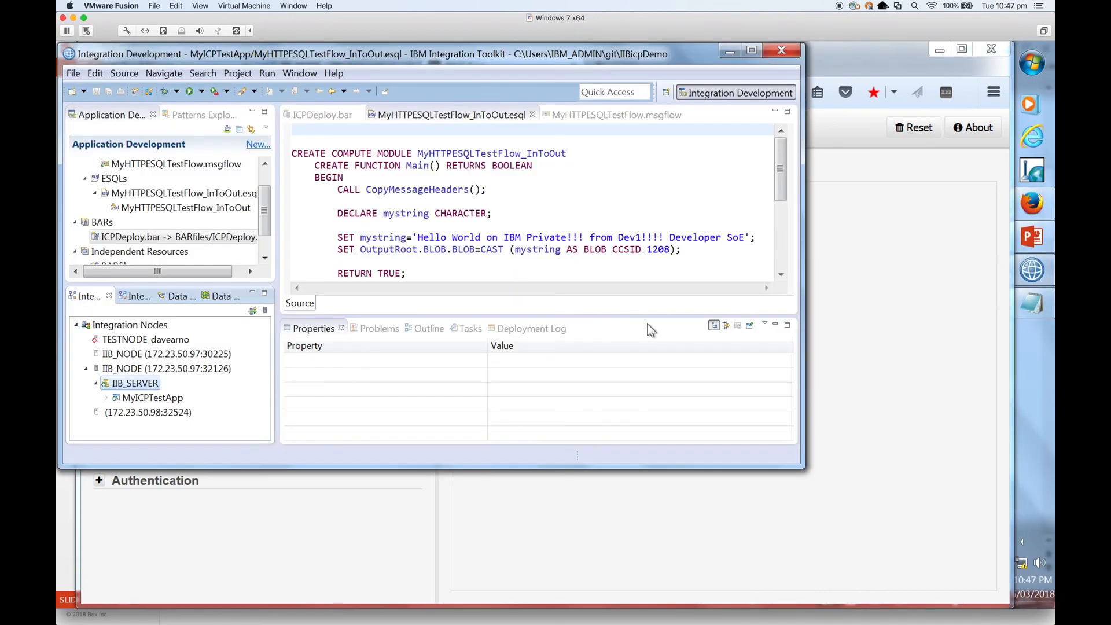
click(587, 117)
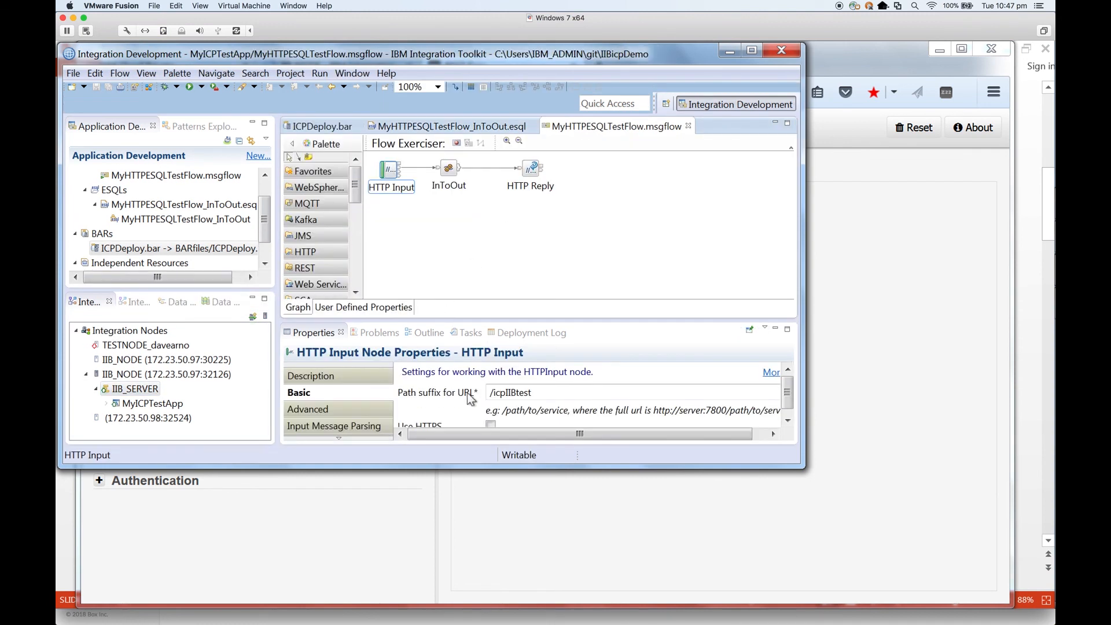
mouse_move(1043, 313)
click(1032, 203)
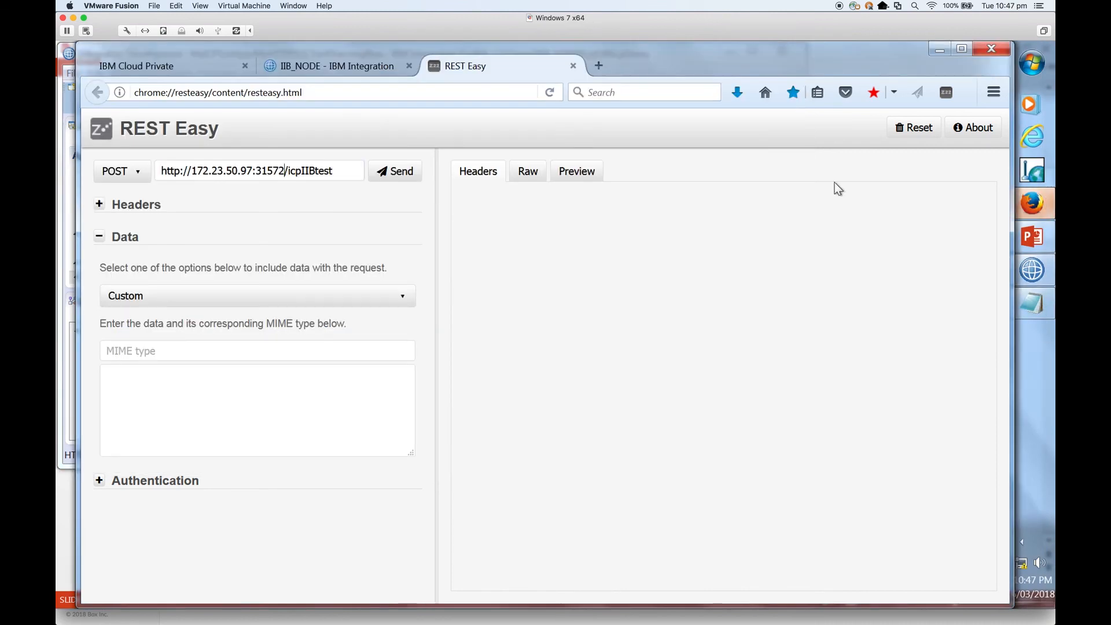
Step: Send the POST with body 'ehehehehe' and view the raw 200 OK Hello World response
click(299, 397)
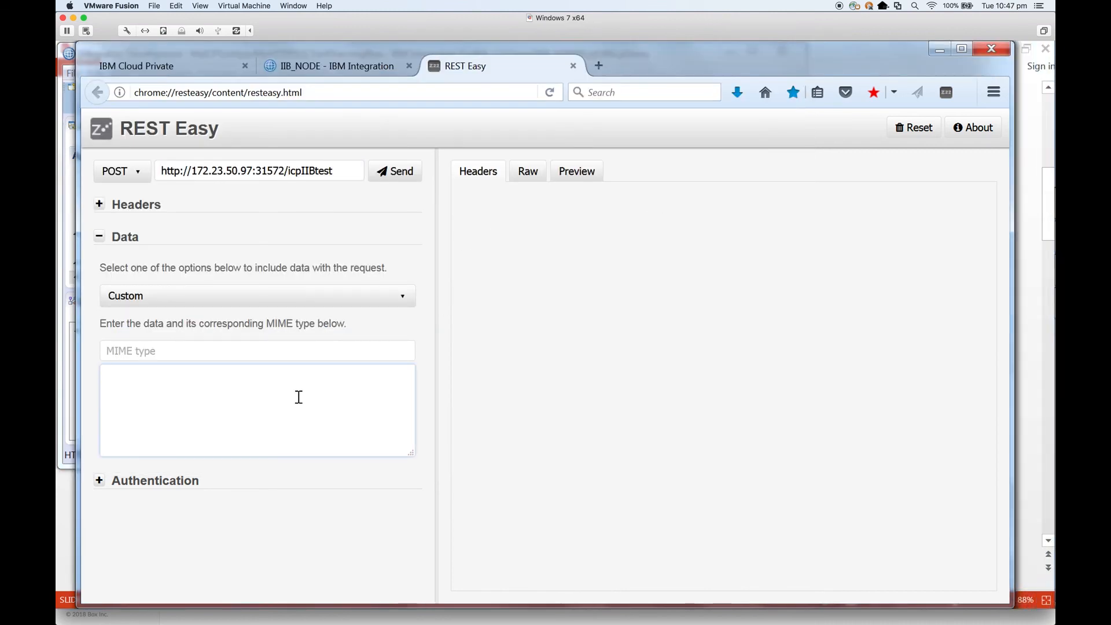
text(ehehehehe)
click(408, 181)
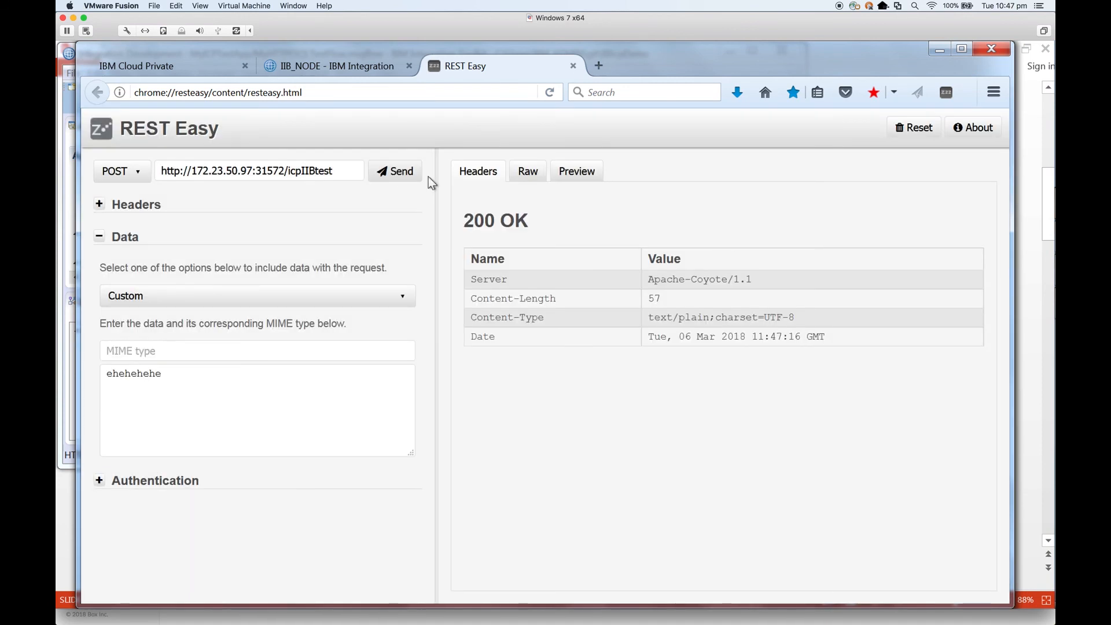
click(527, 174)
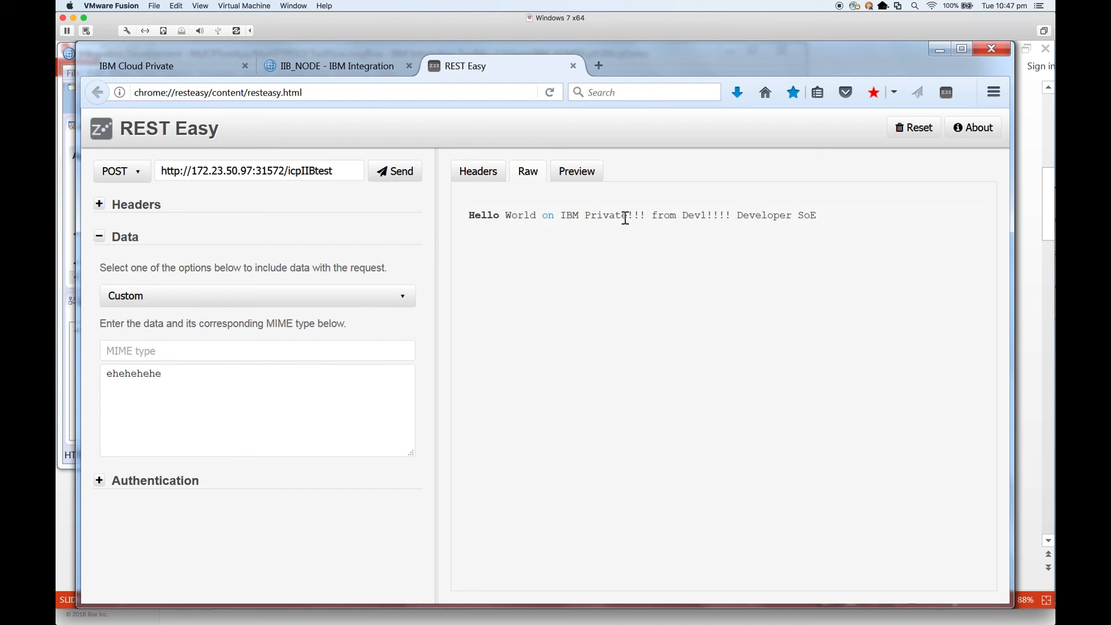
Step: Select the IBM Cloud Private diagram on PowerPoint slide 2
mouse_move(1053, 284)
click(1041, 235)
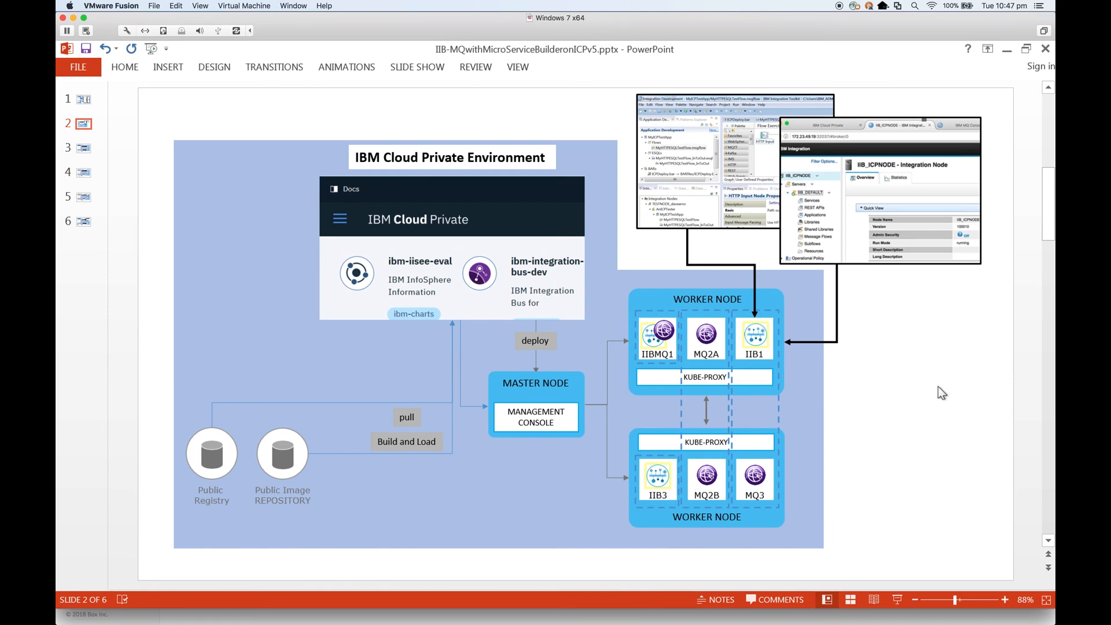
click(270, 334)
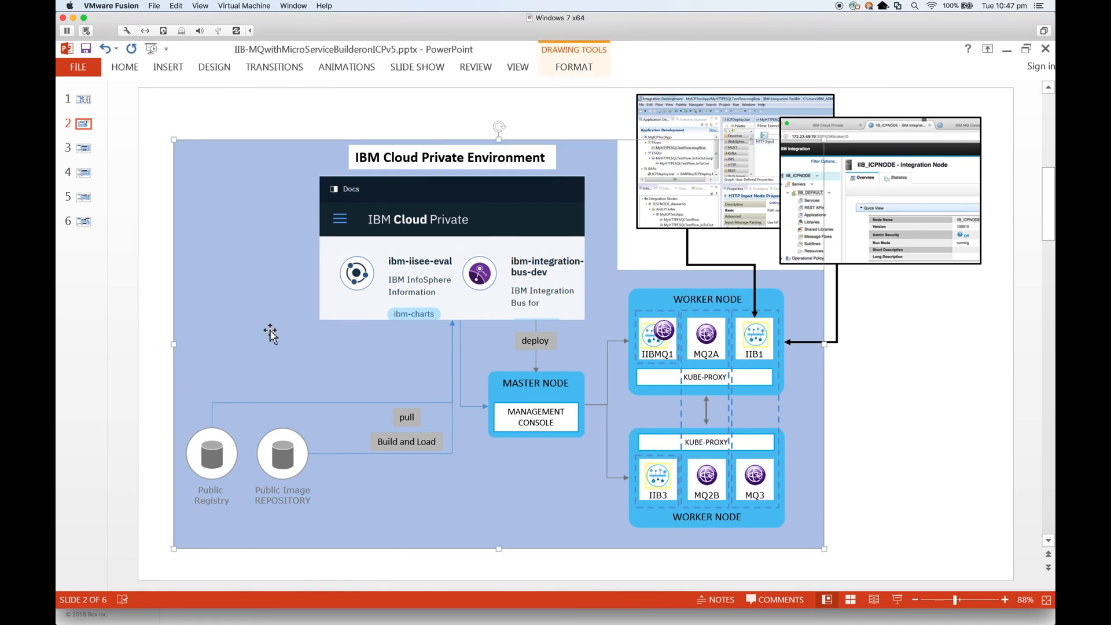